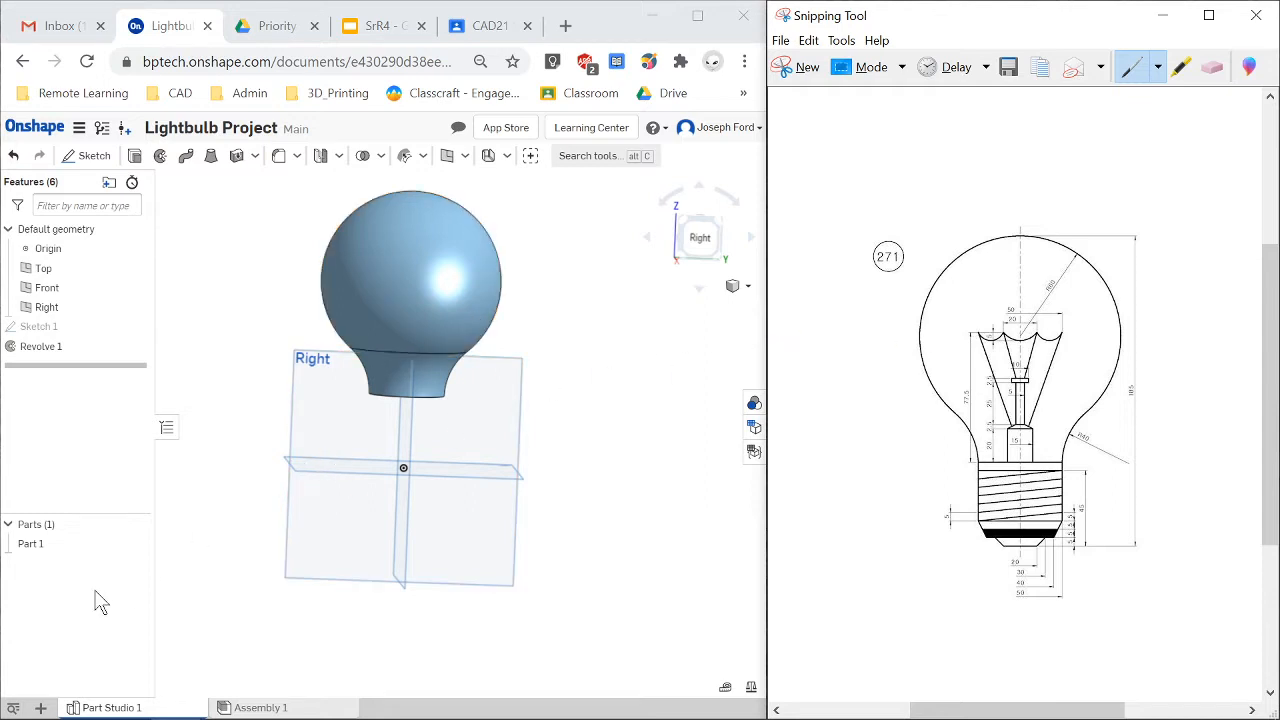
# Rename the part as Glass Globe.
pyautogui.rightClick(40, 555)
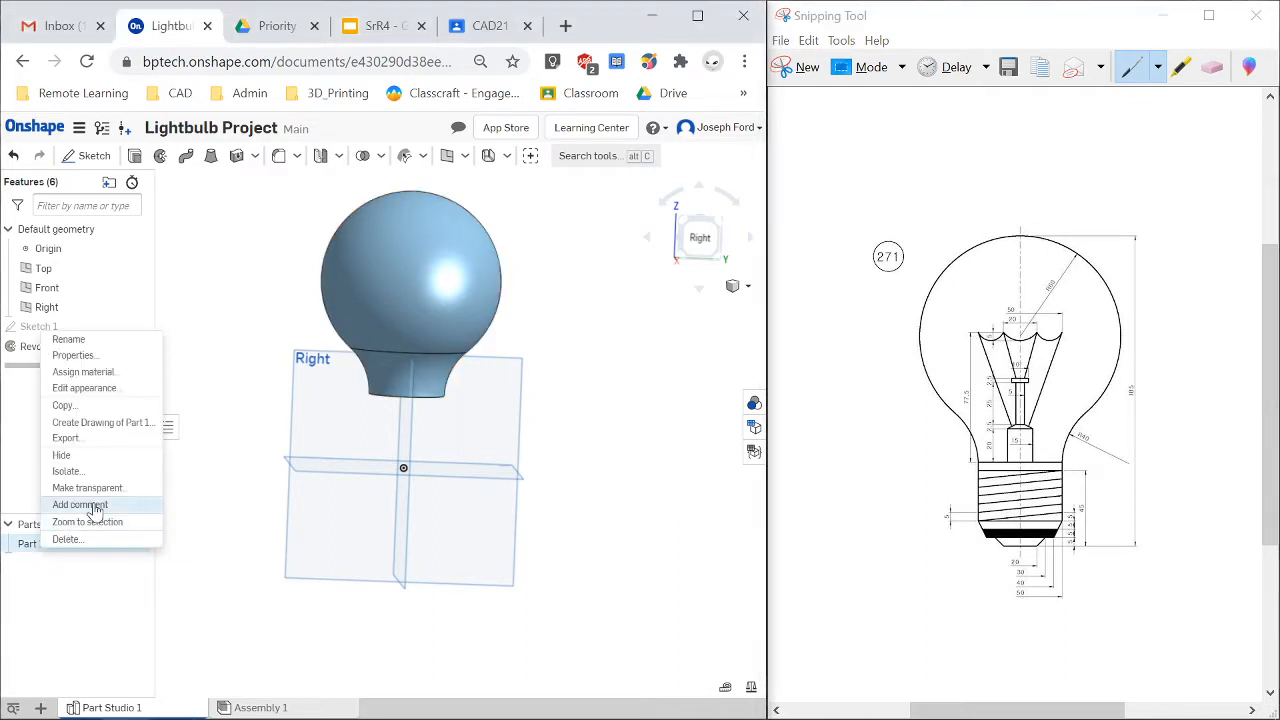
pyautogui.click(113, 350)
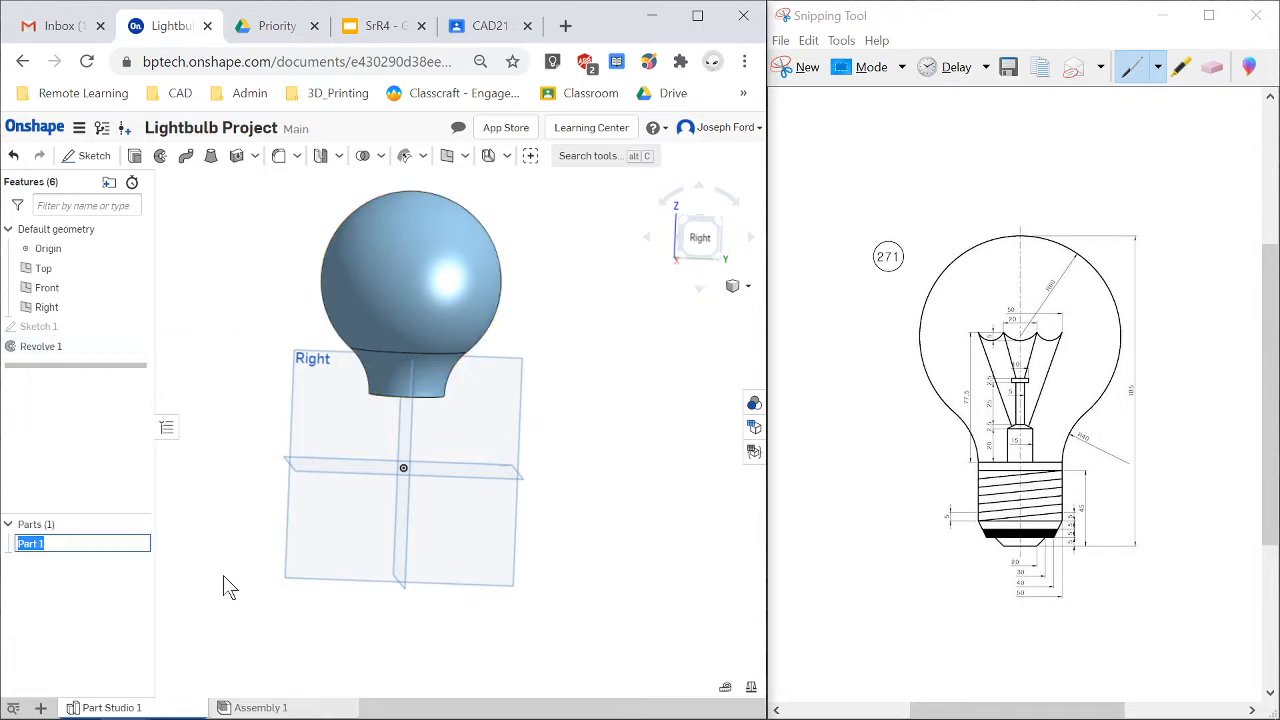
pyautogui.write('Glass Globe')
pyautogui.press('Return')
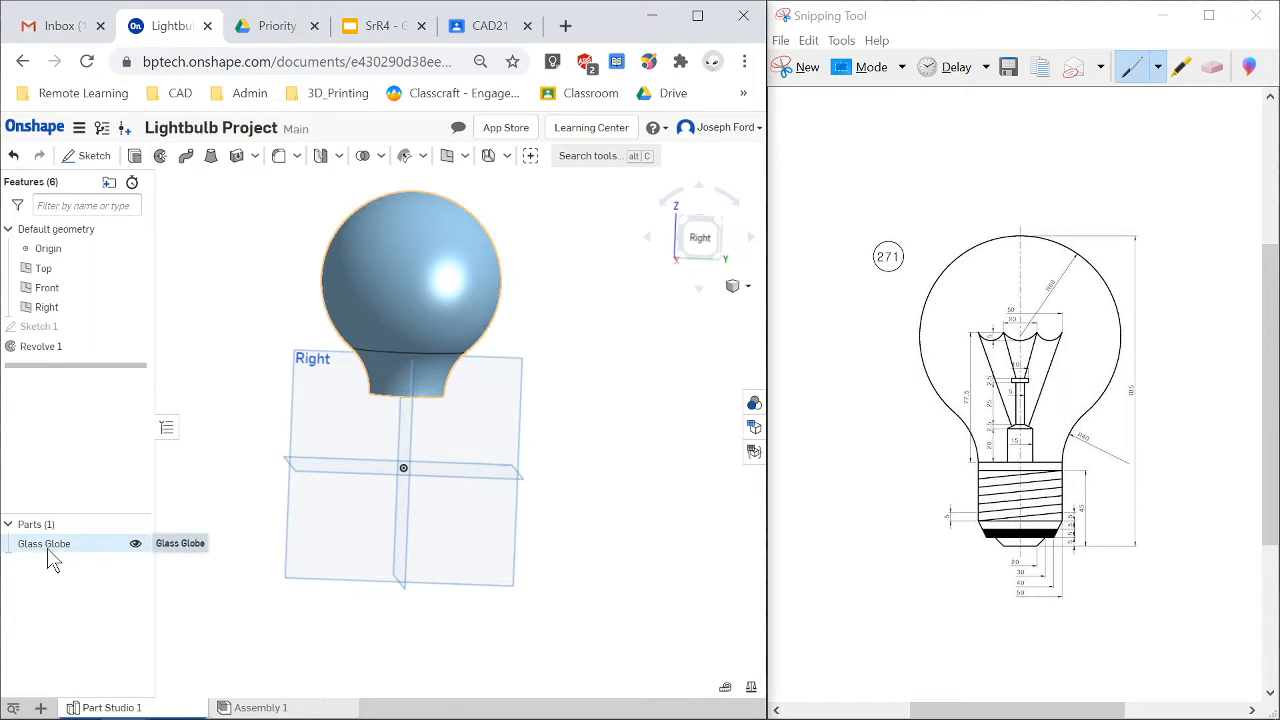
# Assign the Glass material from the Onshape Material Library to the Glass Globe part.
pyautogui.rightClick(45, 553)
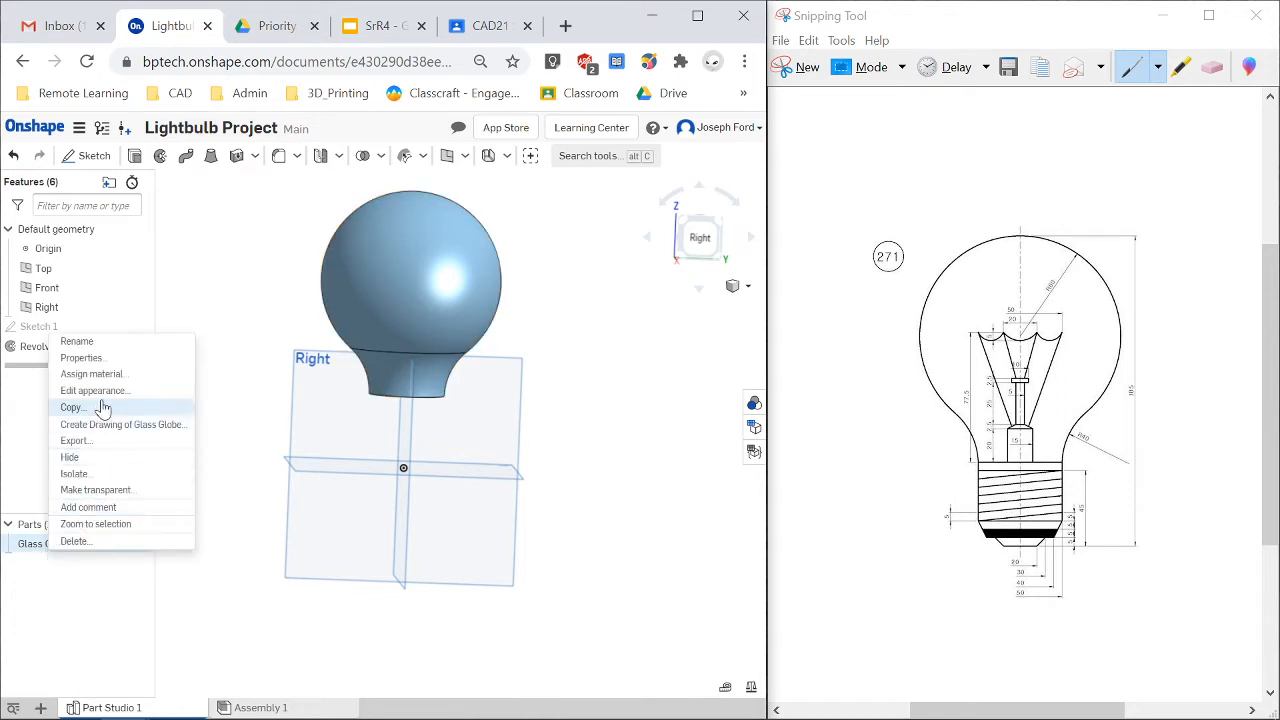
pyautogui.click(143, 376)
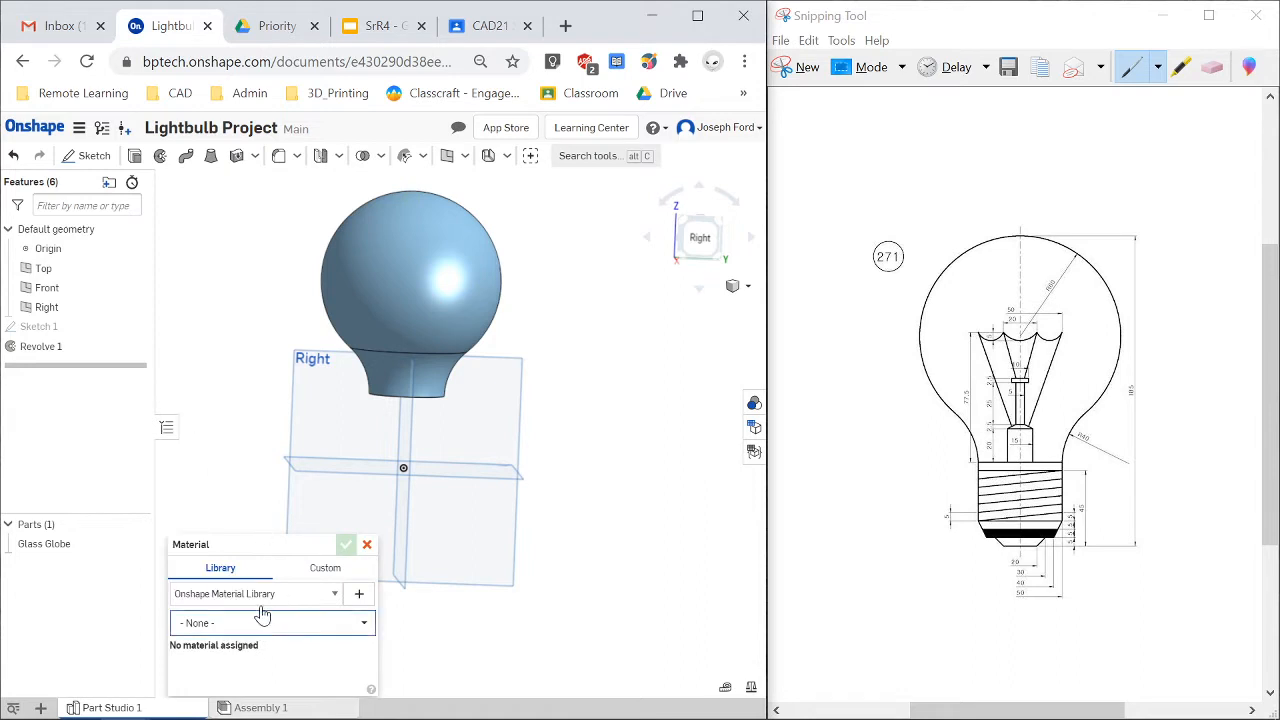
pyautogui.moveTo(280, 544); pyautogui.dragTo(264, 388)
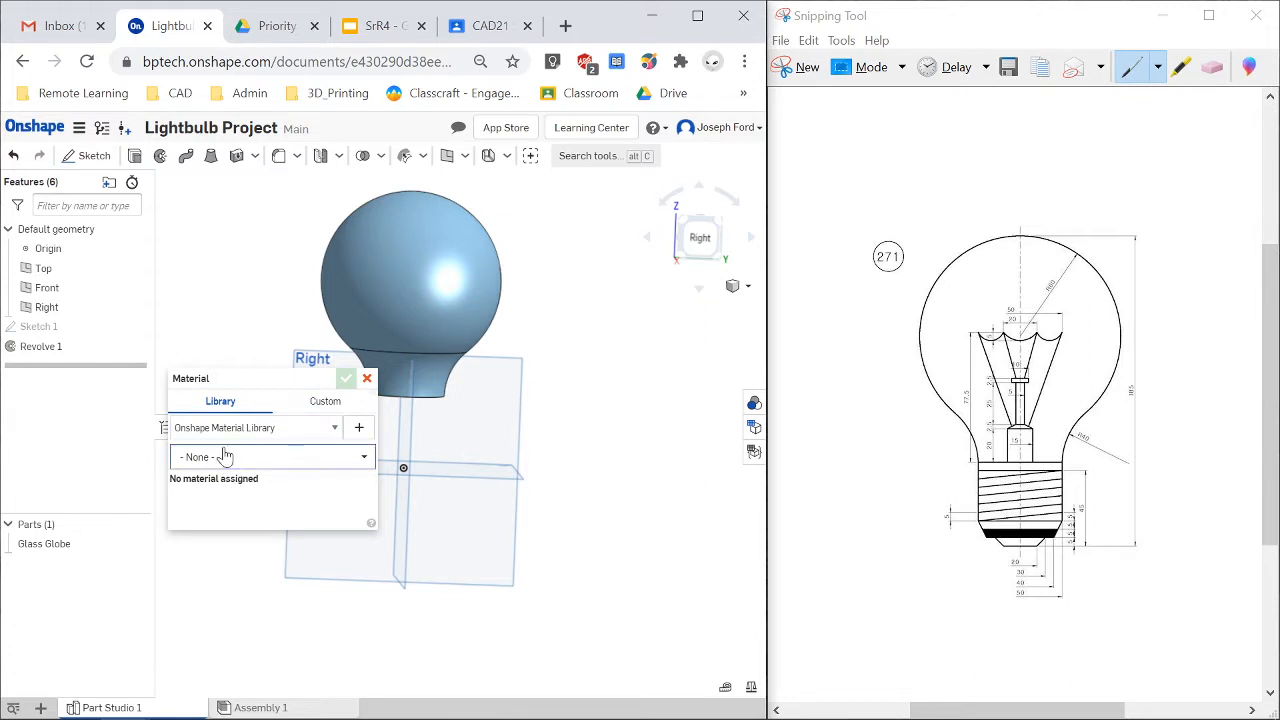
pyautogui.click(298, 432)
pyautogui.click(295, 432)
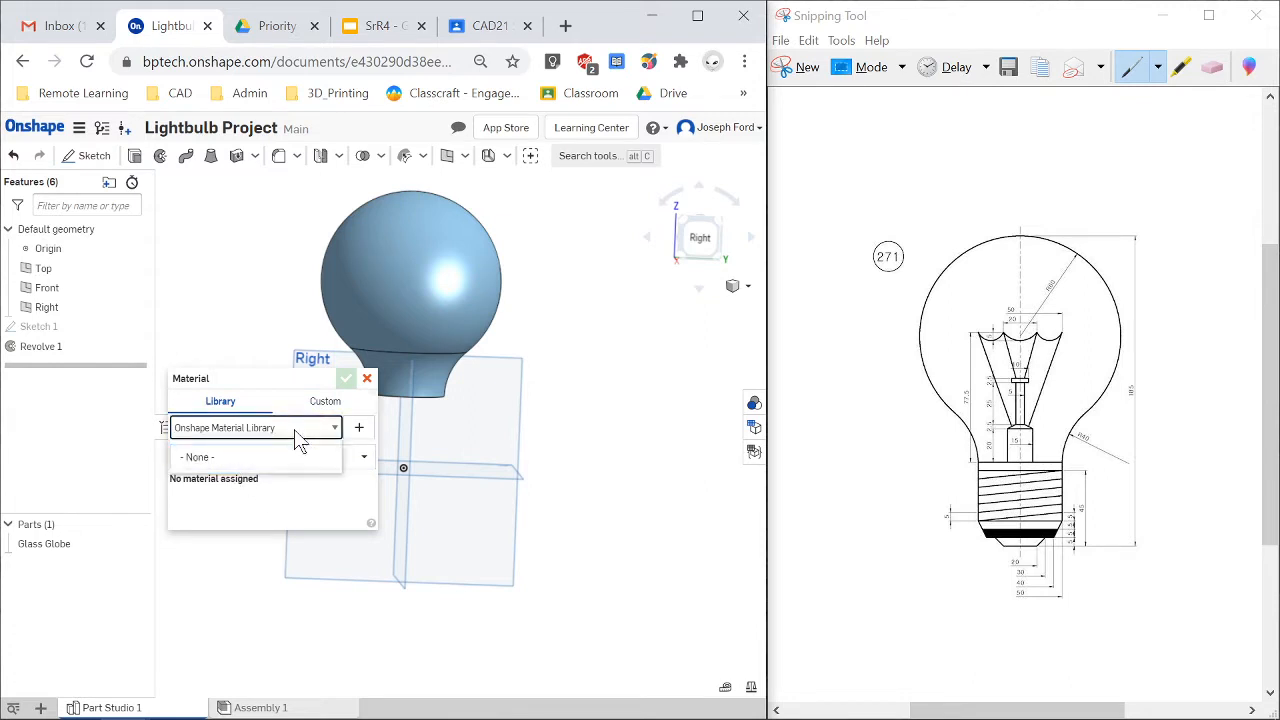
pyautogui.click(352, 457)
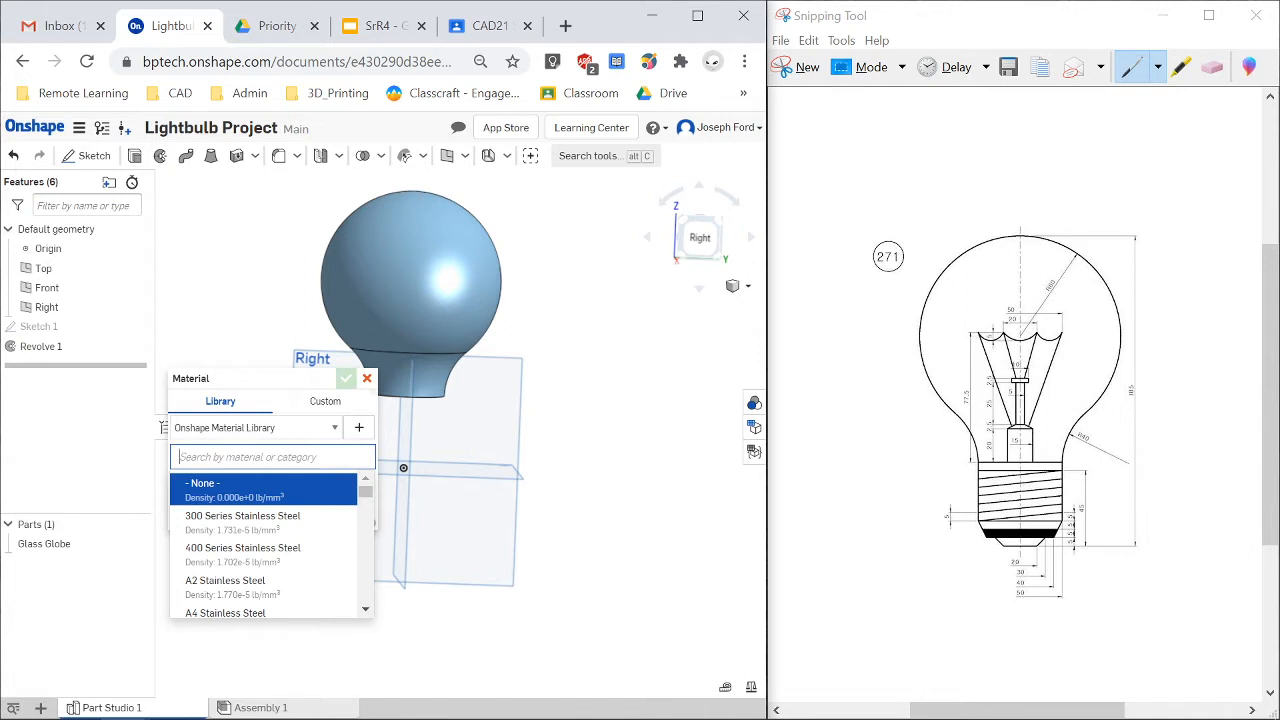
pyautogui.write('glass')
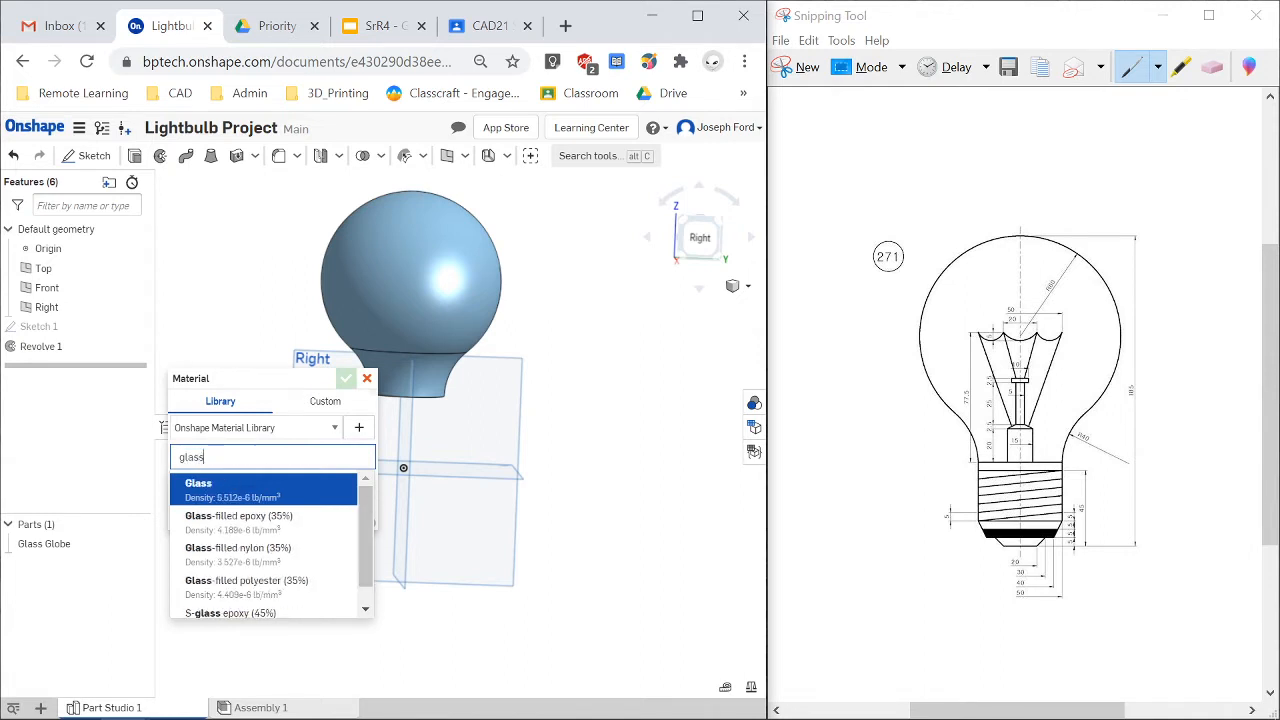
pyautogui.click(277, 497)
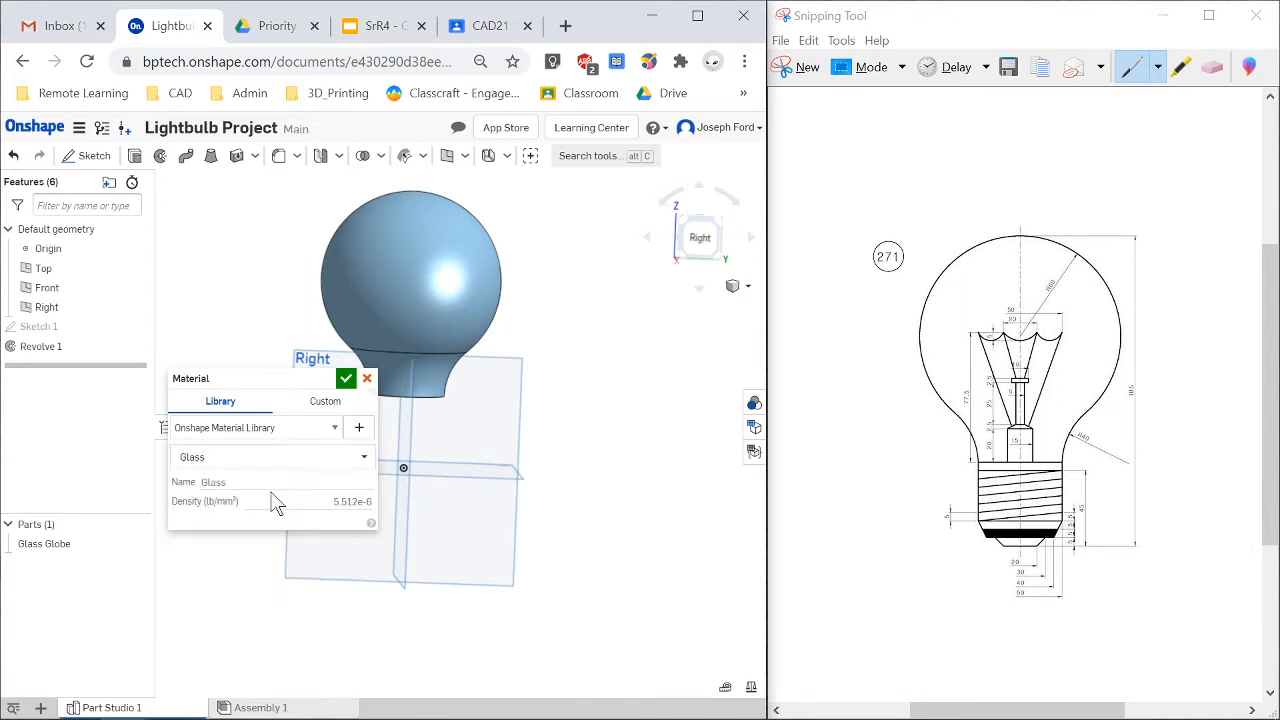
pyautogui.click(347, 379)
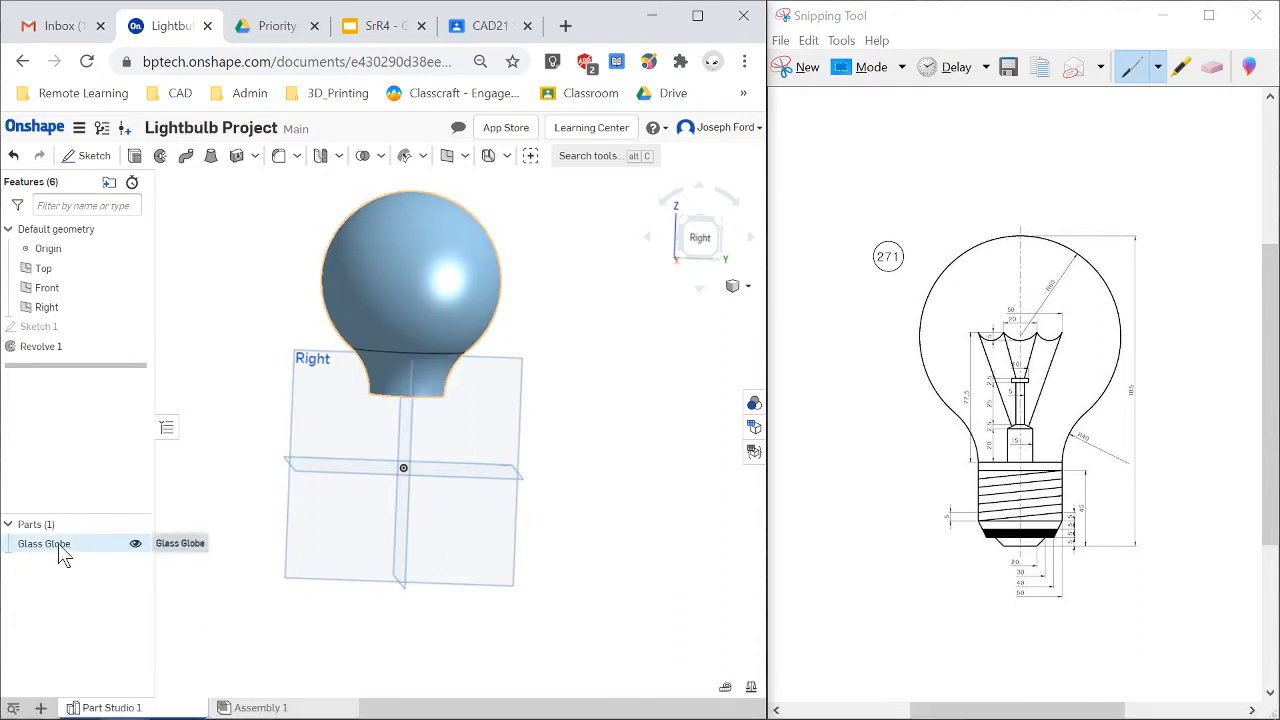
# Hide the Glass Globe part.
pyautogui.click(135, 545)
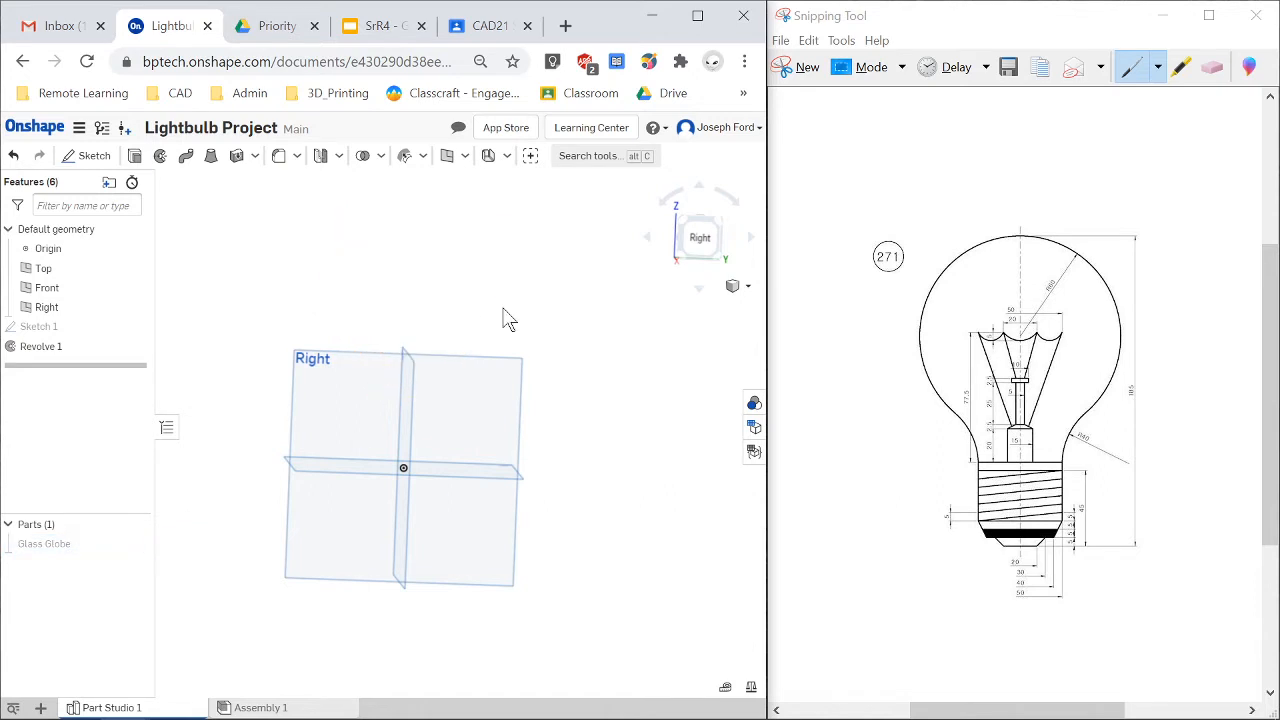
pyautogui.scroll(3, 398, 500)
pyautogui.scroll(-2, 400, 514)
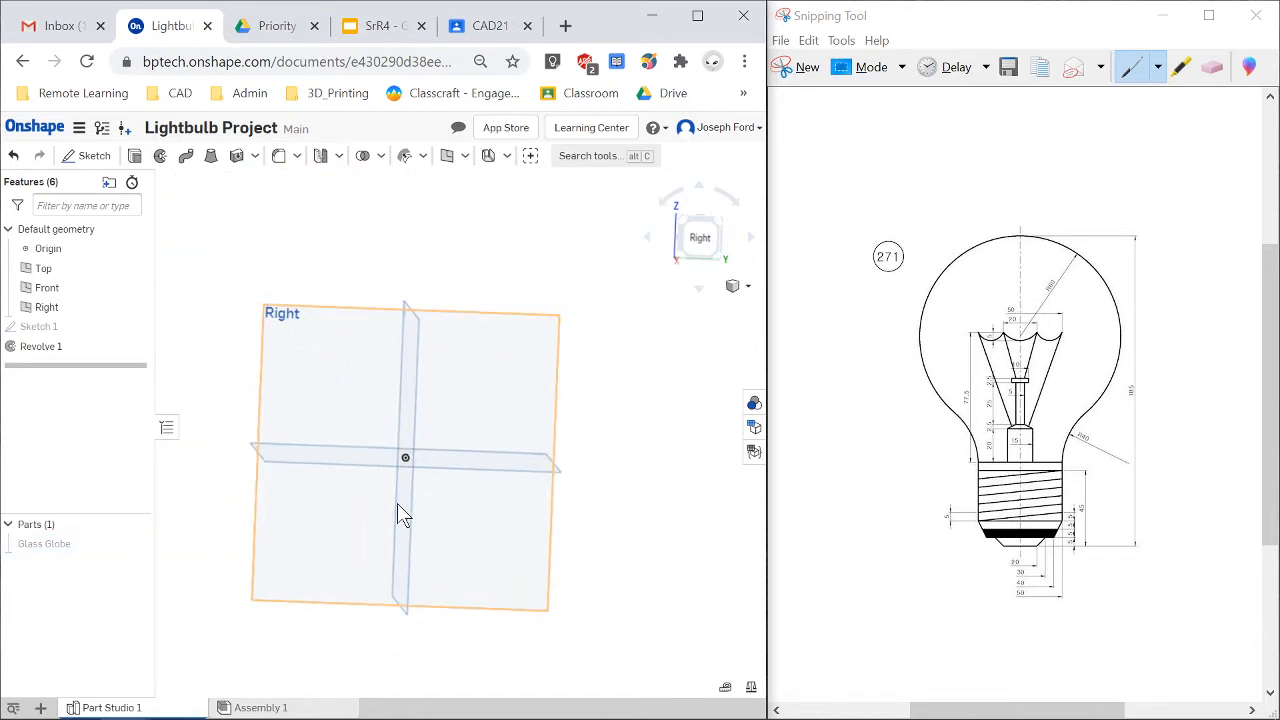
pyautogui.moveTo(386, 504)
pyautogui.mouseDown(button='right')
pyautogui.moveTo(429, 506)
pyautogui.moveTo(387, 506)
pyautogui.mouseUp(button='right')
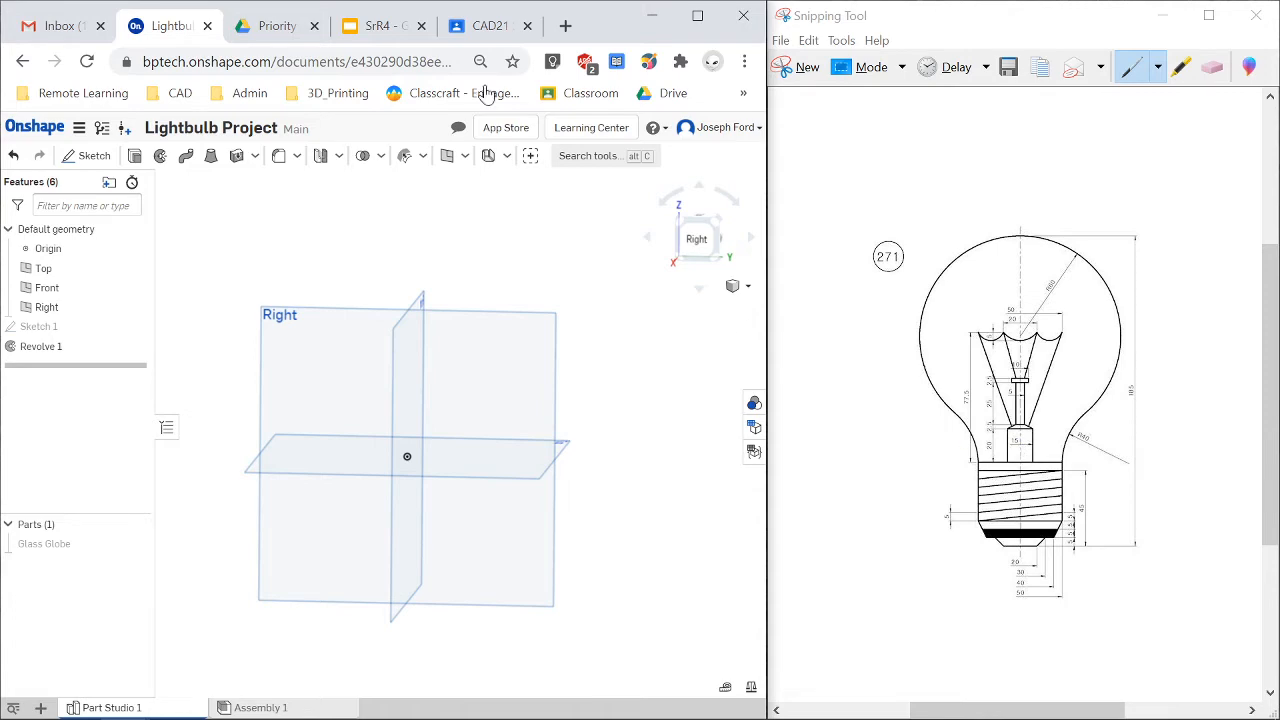
# Review the light bulb project requirements in the slides tab and return to the Onshape document.
pyautogui.click(375, 27)
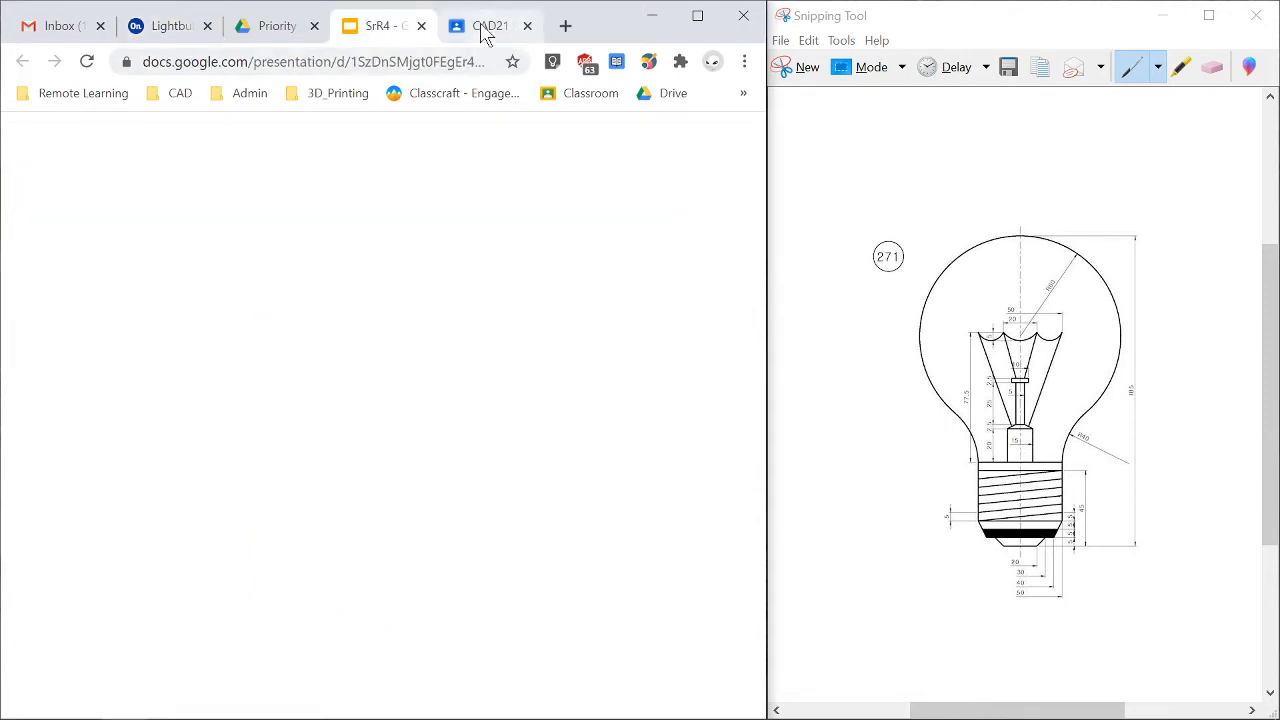
pyautogui.click(487, 28)
pyautogui.click(348, 27)
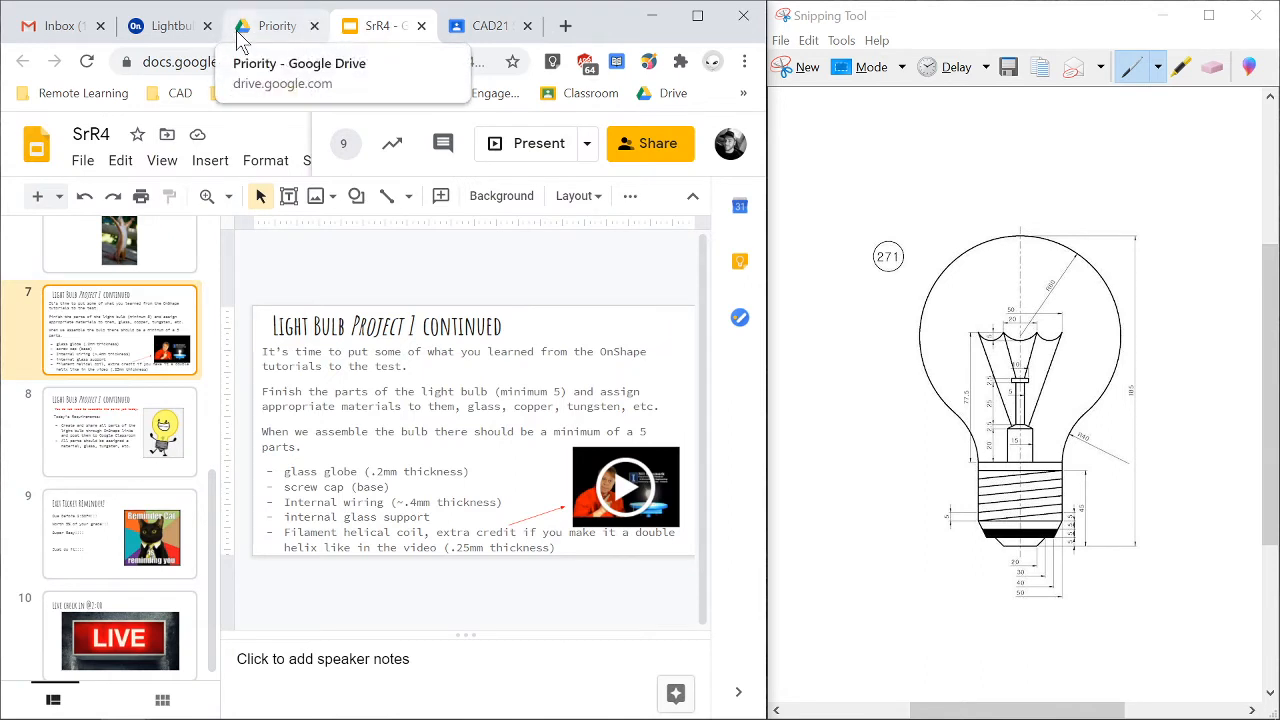
pyautogui.click(175, 28)
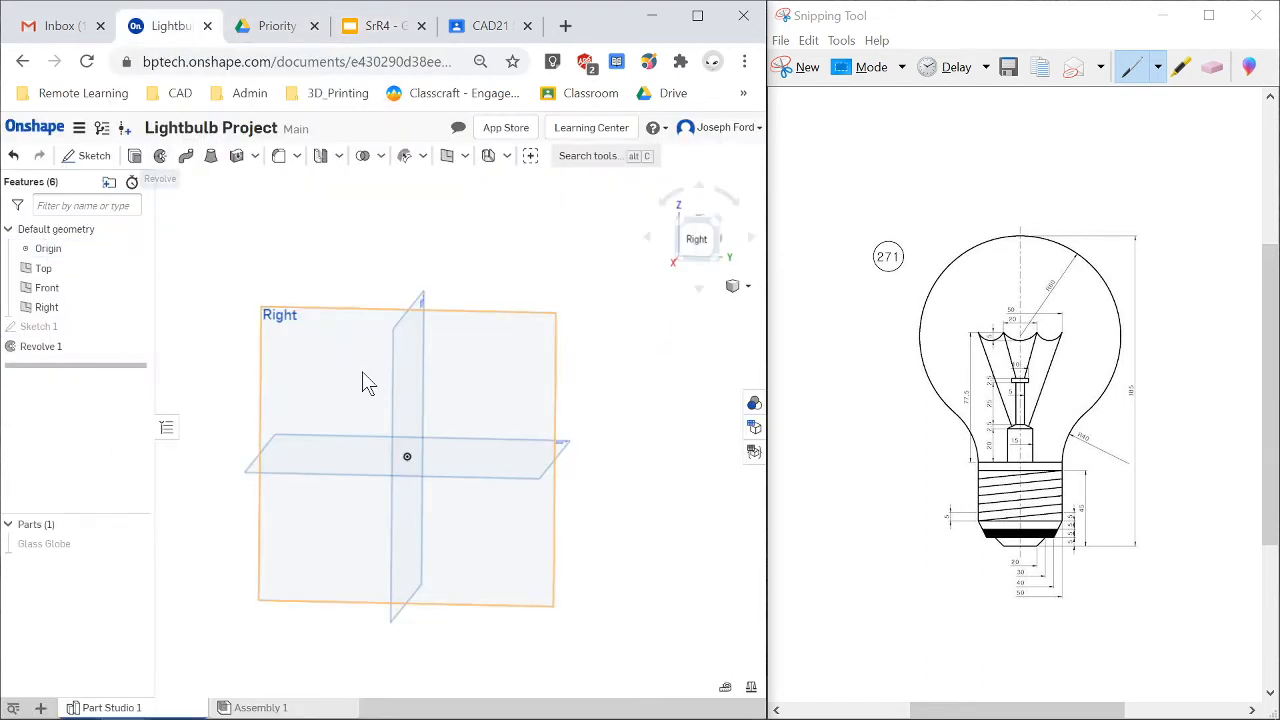
# Start a sketch on the Front plane and draw a vertical construction line about 64 mm up from the origin.
pyautogui.scroll(3, 363, 374)
pyautogui.moveTo(363, 374); pyautogui.dragTo(383, 420, button='right')
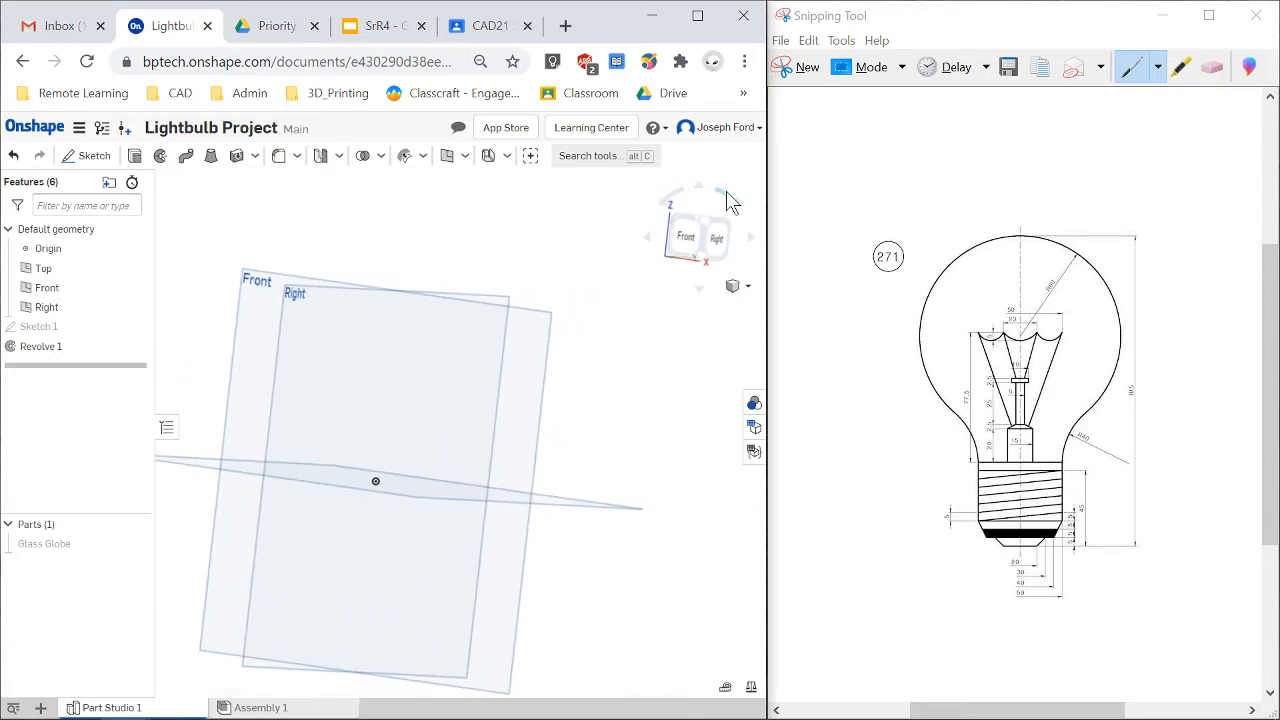
pyautogui.click(686, 235)
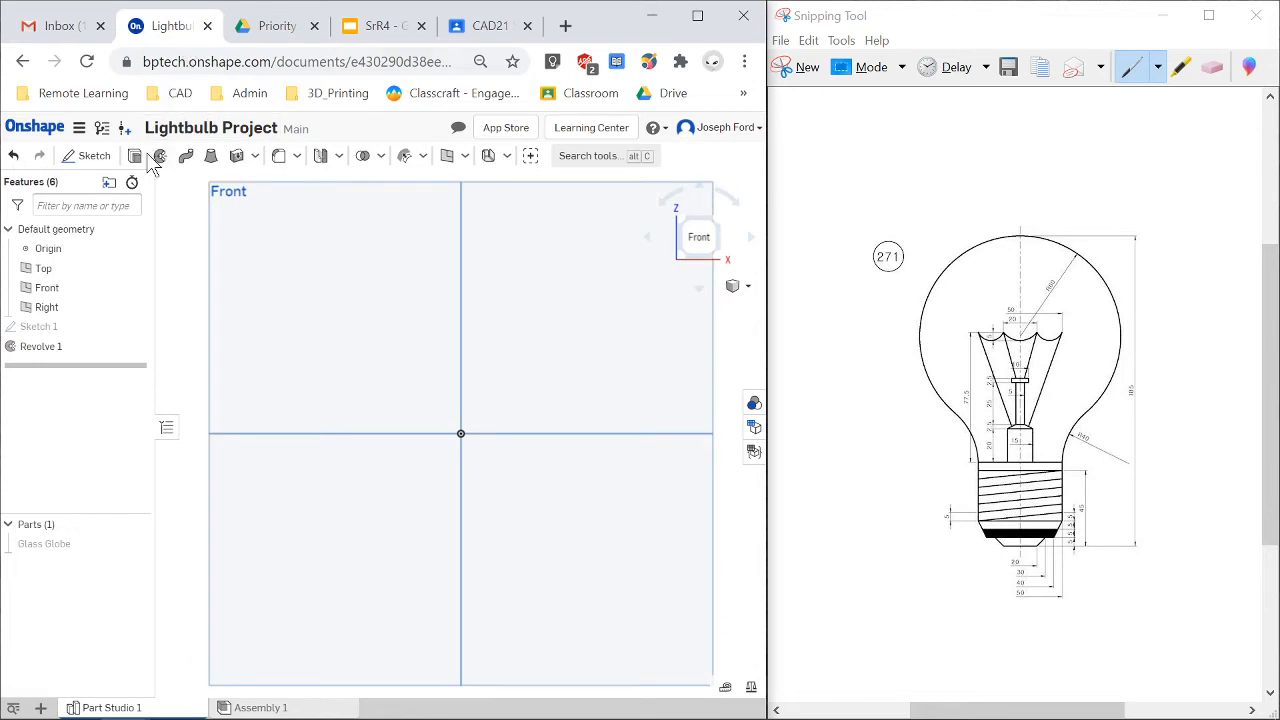
pyautogui.hotkey('shift', 's')
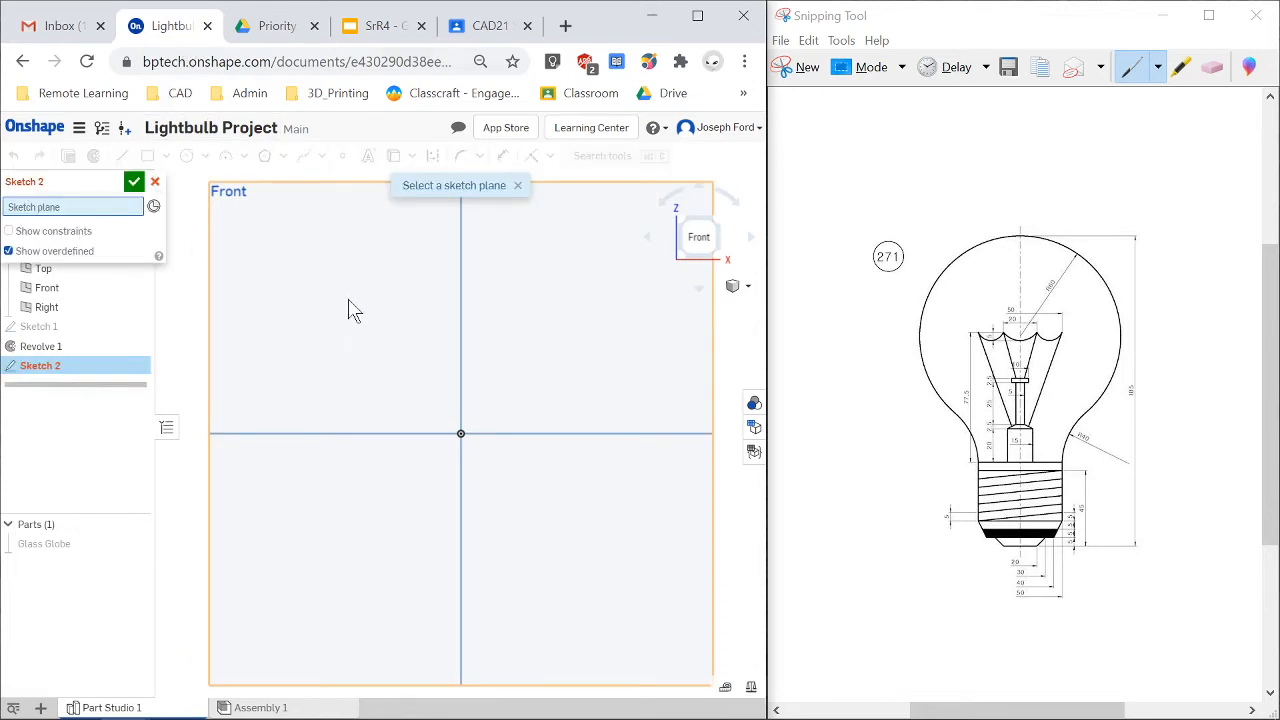
pyautogui.click(351, 310)
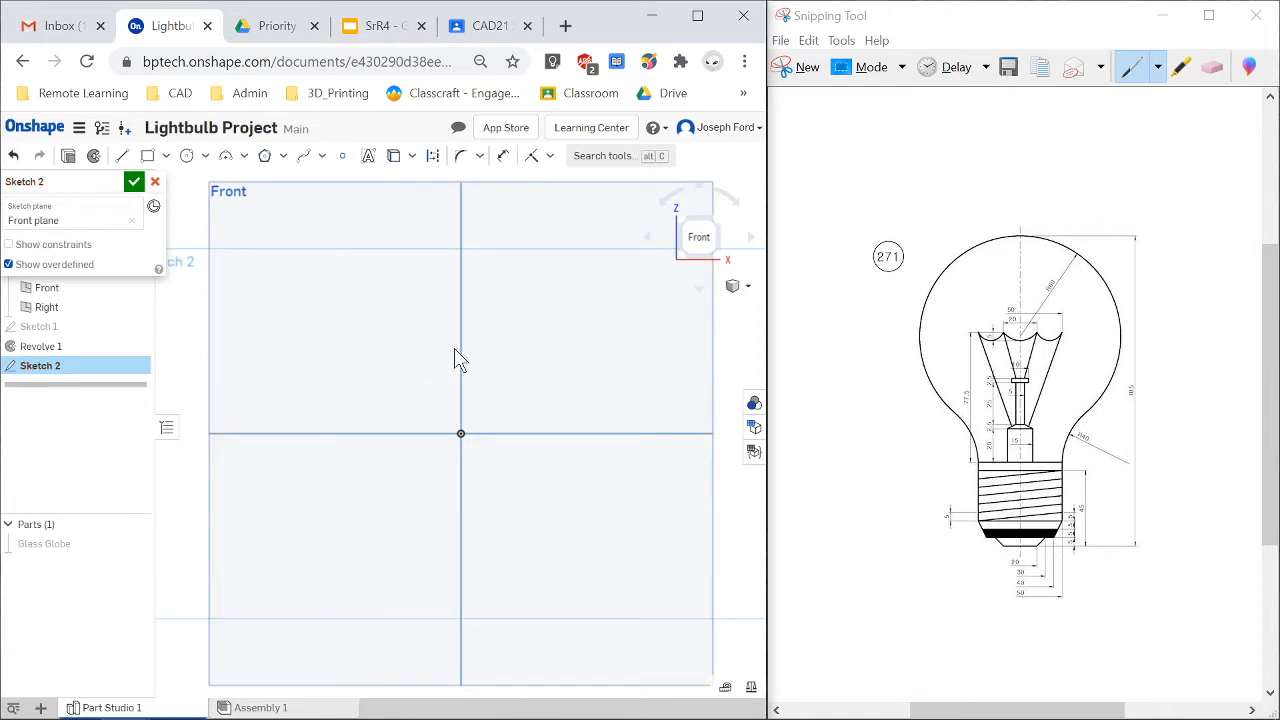
pyautogui.press('l')
pyautogui.press('q')
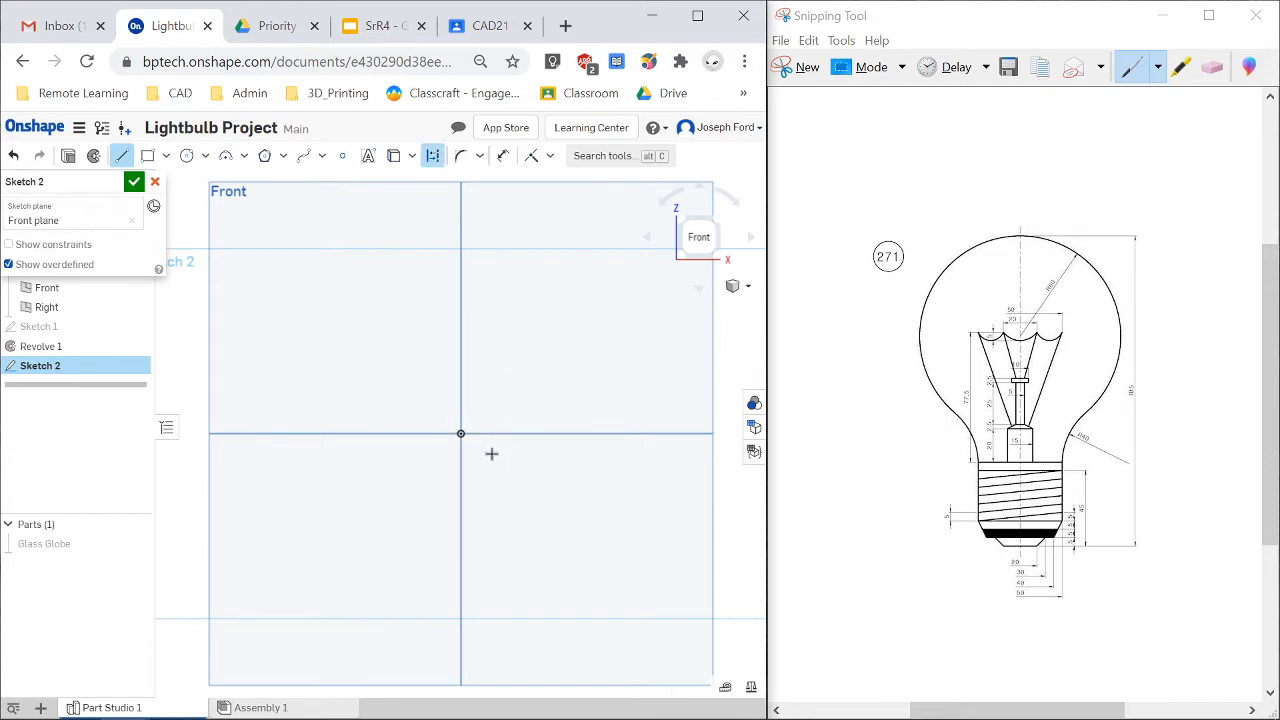
pyautogui.click(461, 433)
pyautogui.click(461, 221)
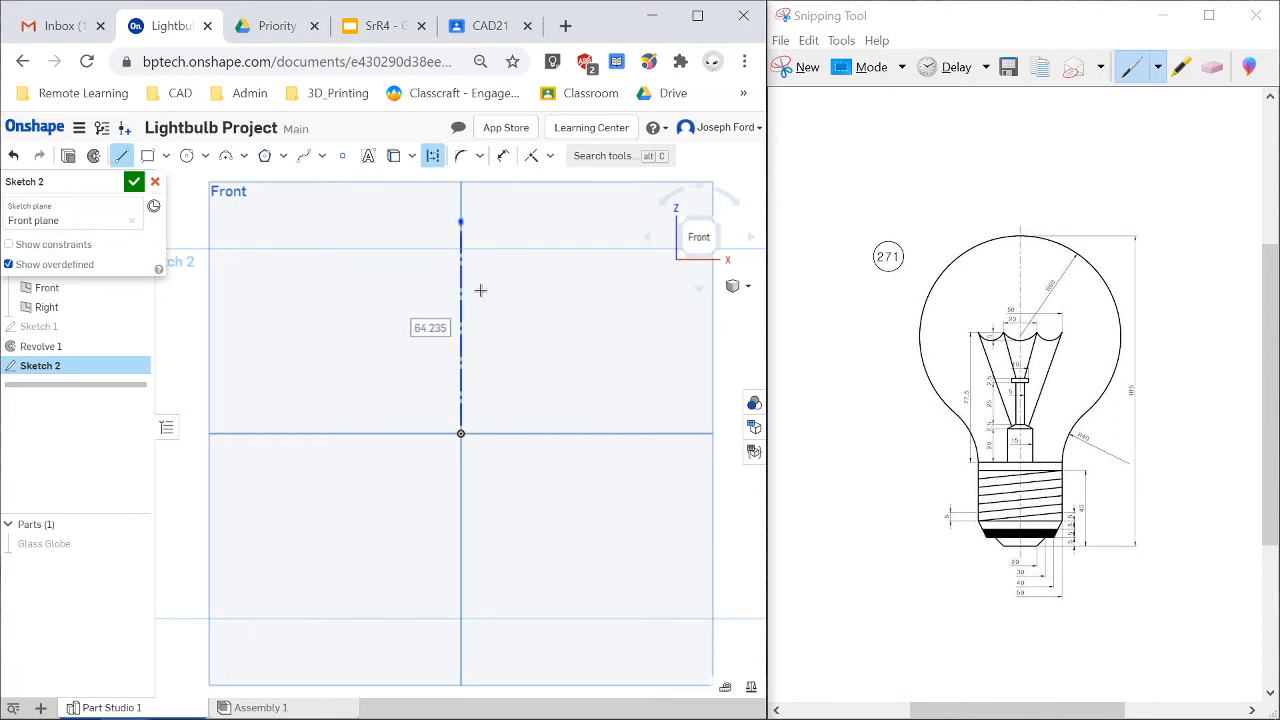
pyautogui.press('Escape')
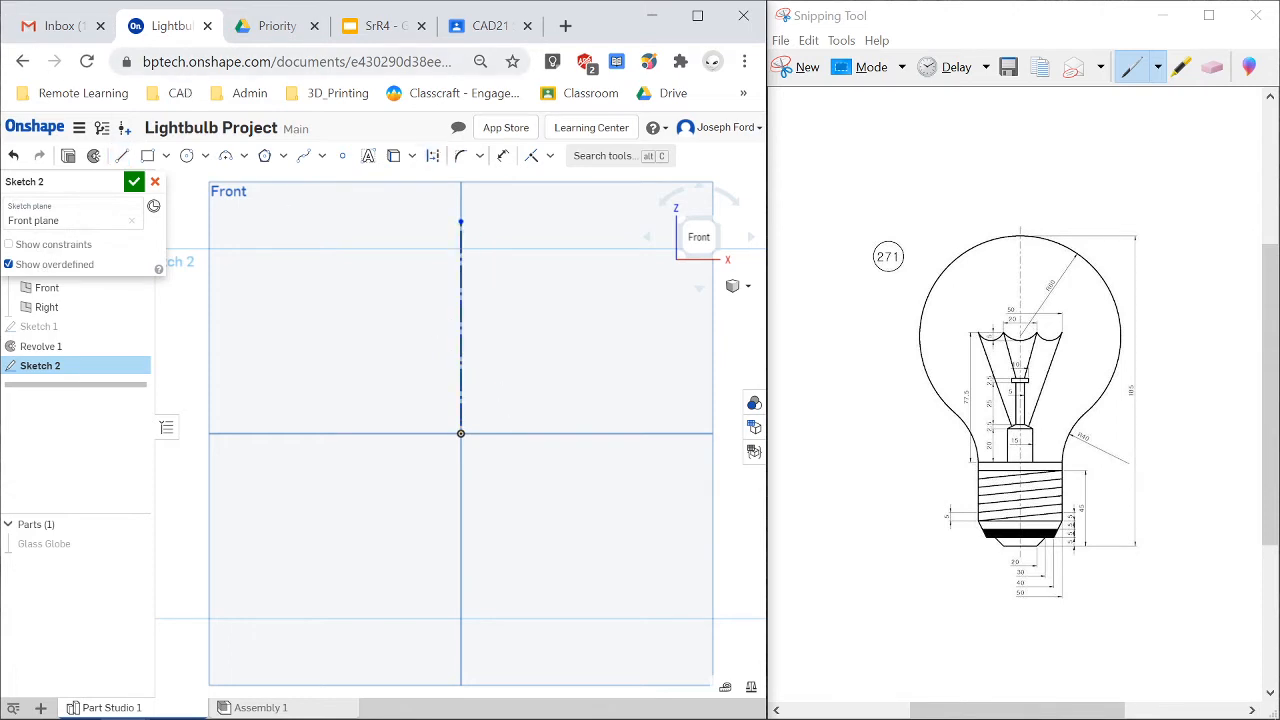
# Open the workspace units settings to check them, then close without changes.
pyautogui.click(79, 127)
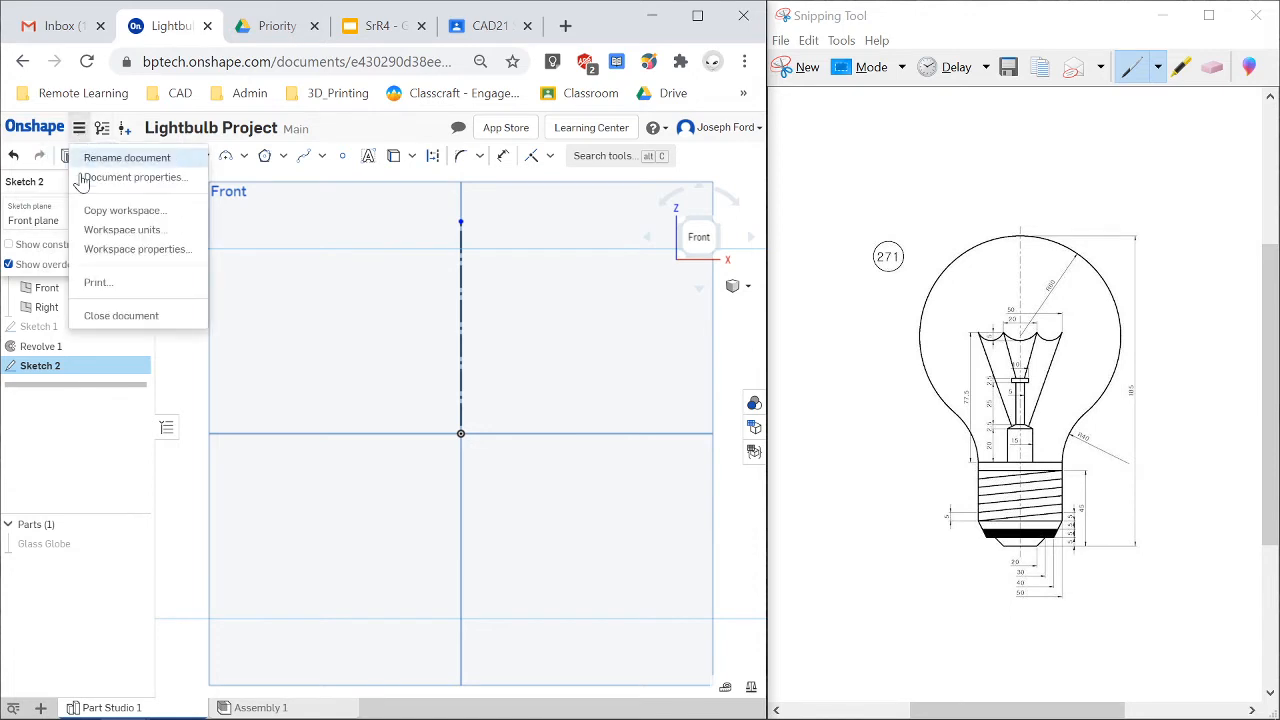
pyautogui.click(137, 232)
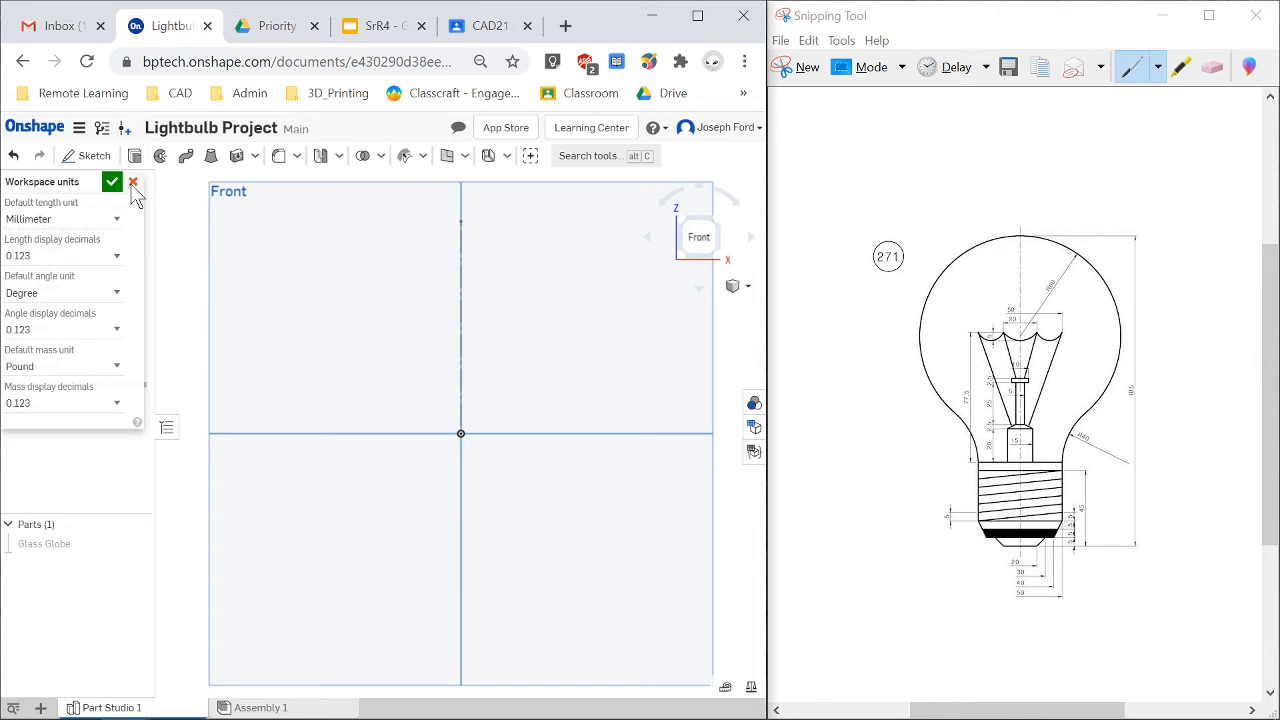
pyautogui.click(132, 183)
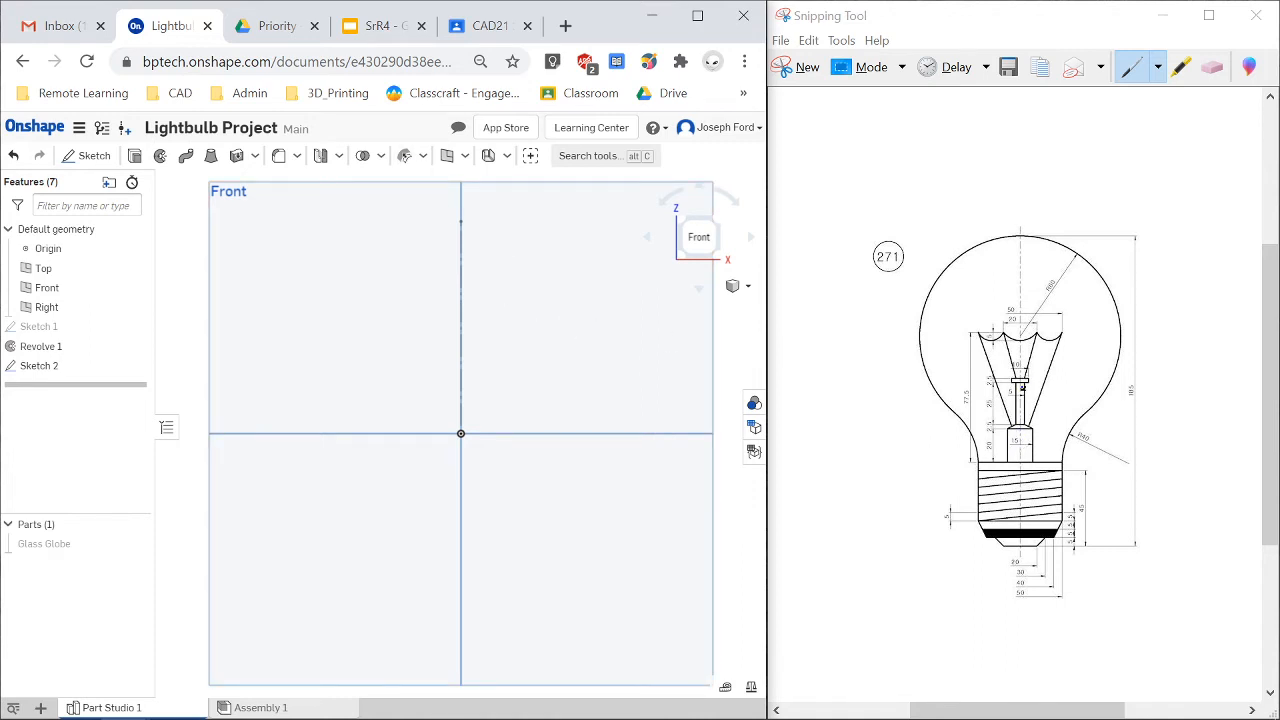
# Edit Sketch 2 and draw a closed stepped line profile beside the construction line, from its top end down to the origin.
pyautogui.scroll(-1, 1020, 400)
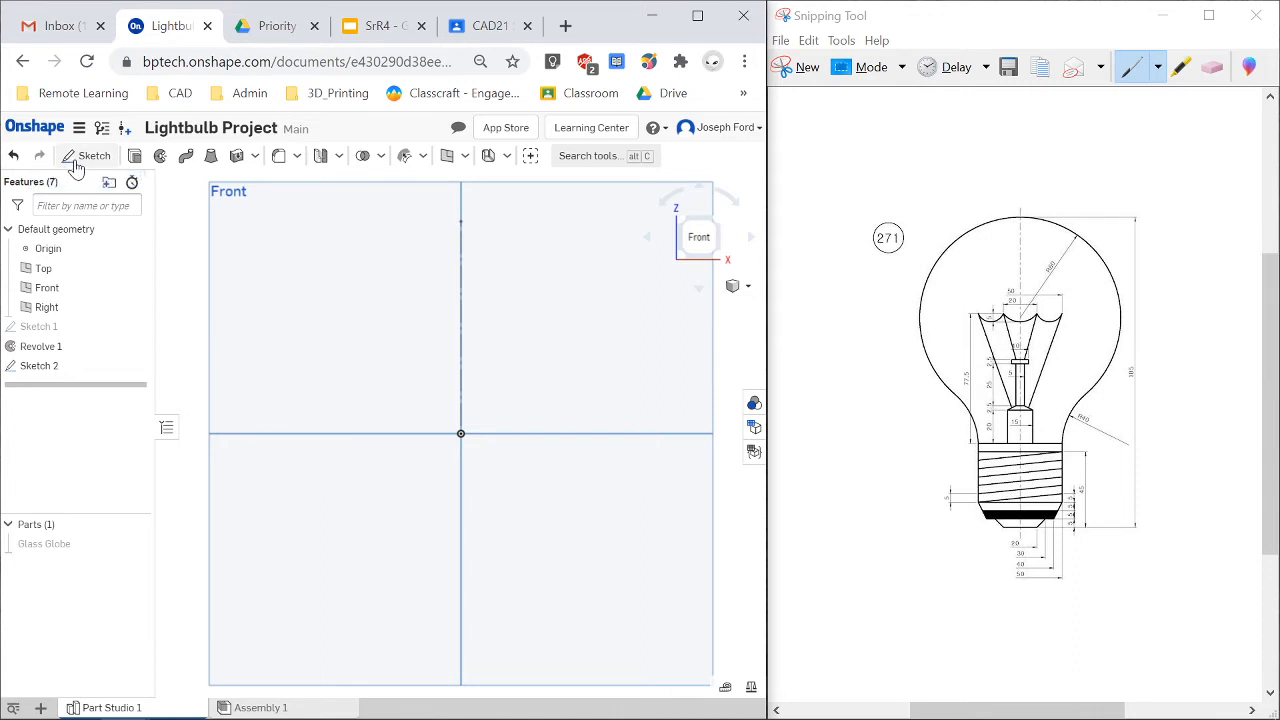
pyautogui.click(40, 368)
pyautogui.doubleClick(43, 370)
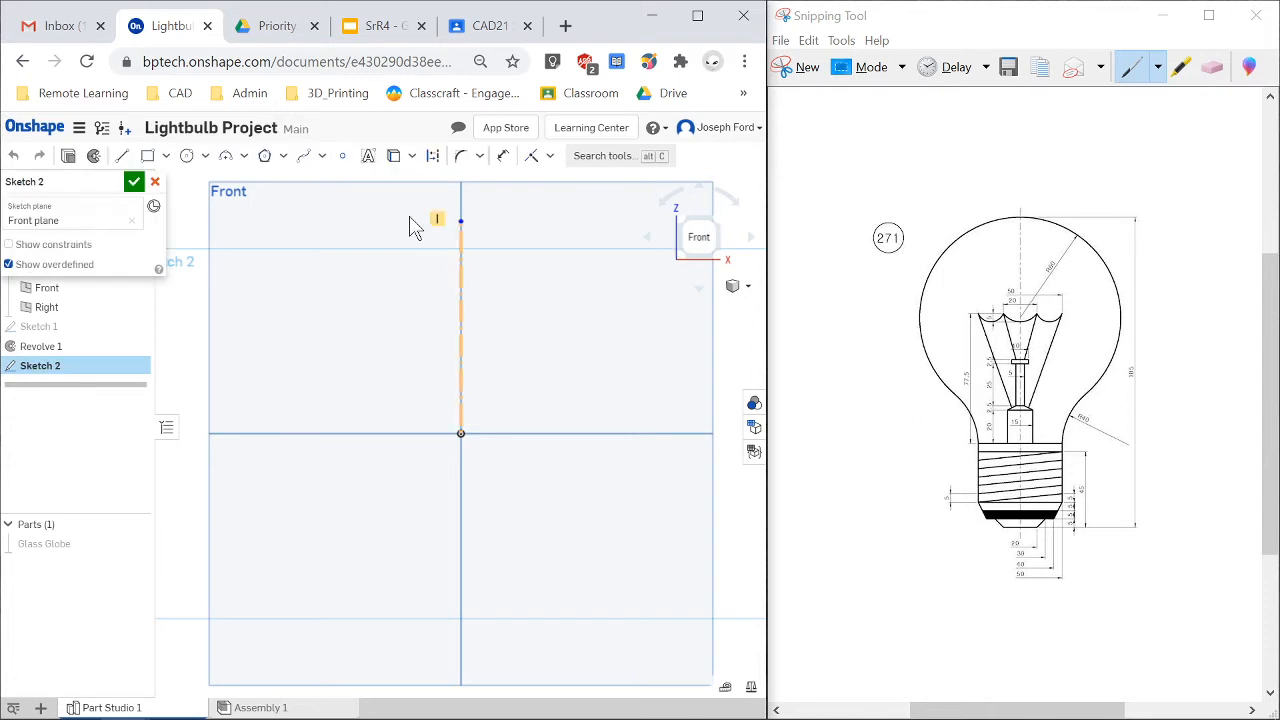
pyautogui.click(122, 158)
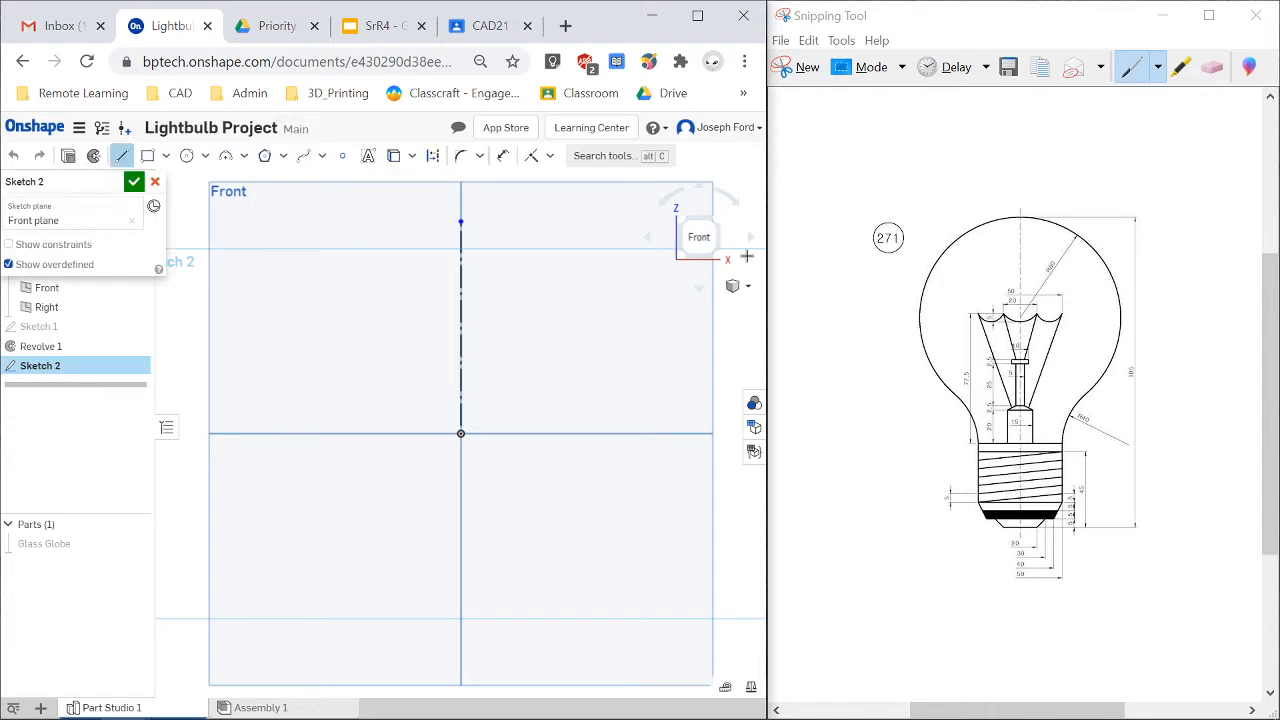
pyautogui.click(462, 220)
pyautogui.click(507, 220)
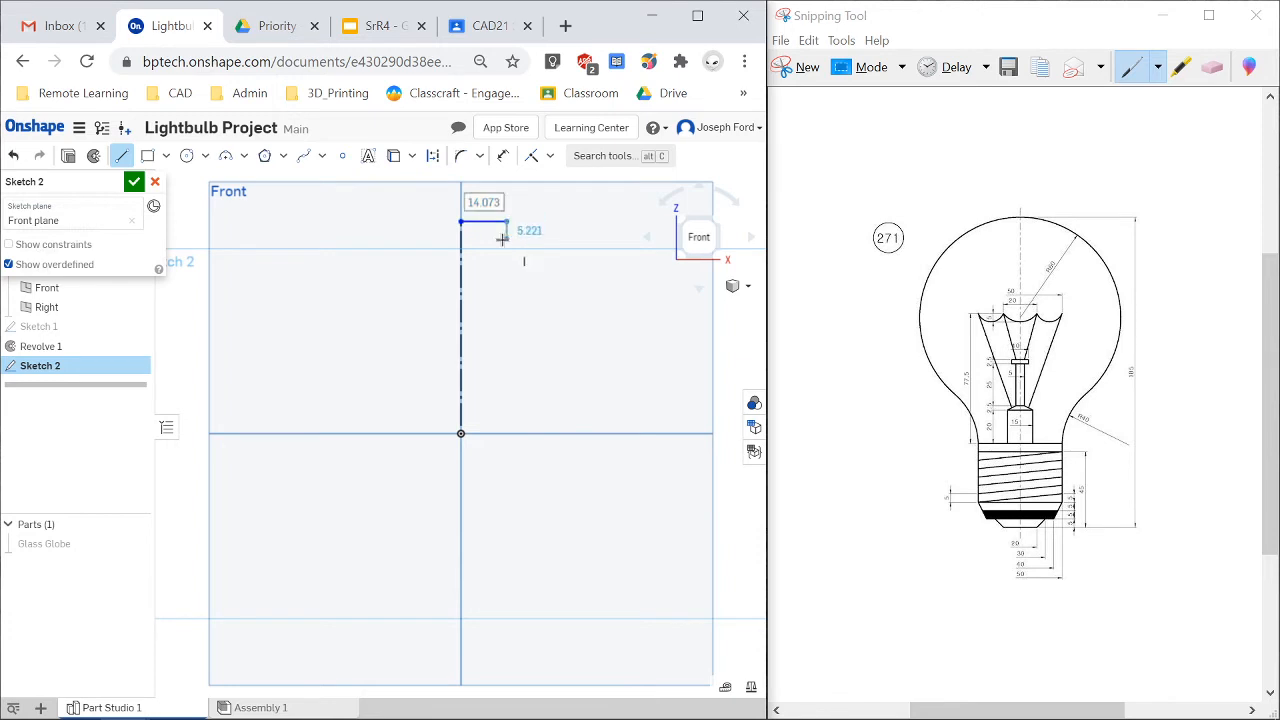
pyautogui.click(507, 238)
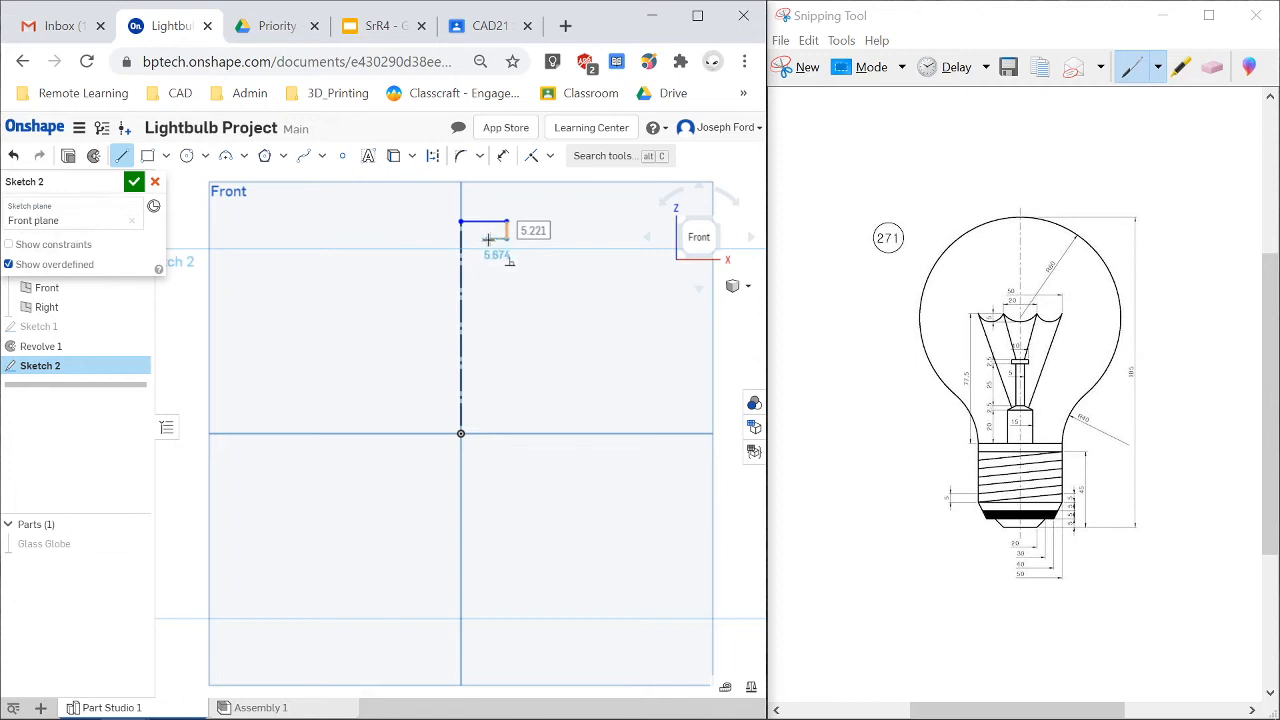
pyautogui.click(489, 238)
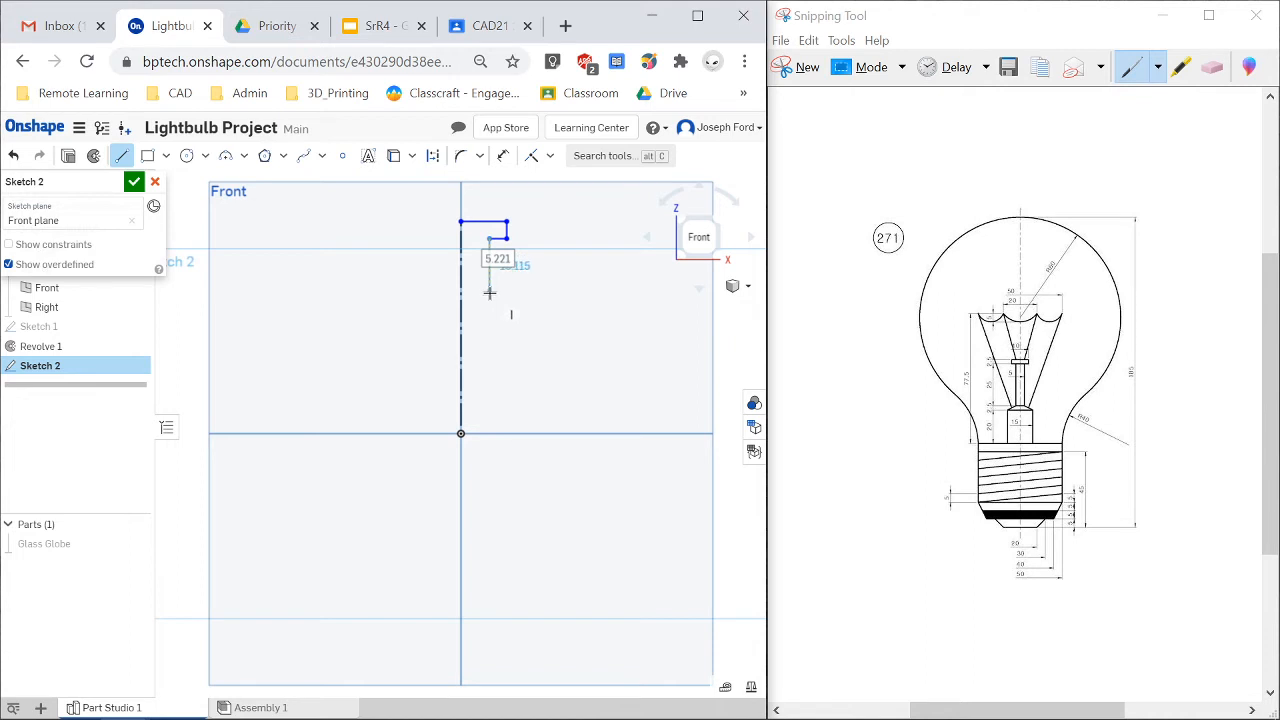
pyautogui.click(489, 366)
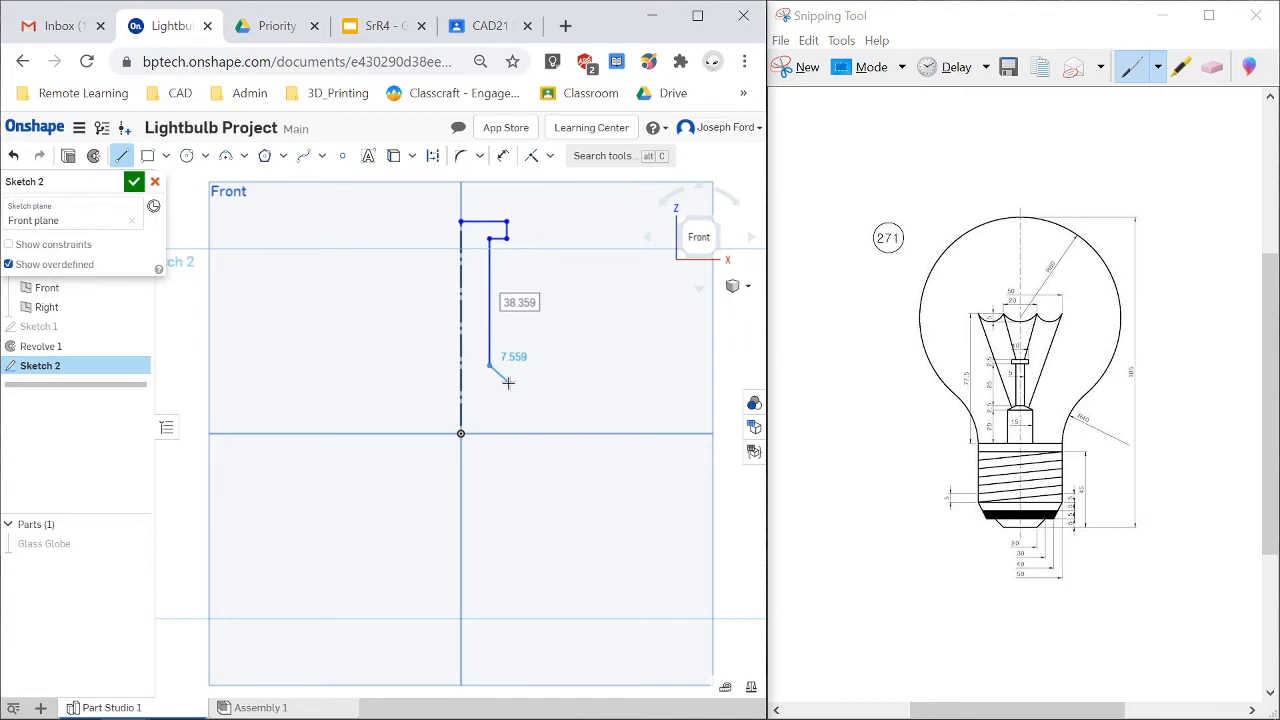
pyautogui.click(508, 382)
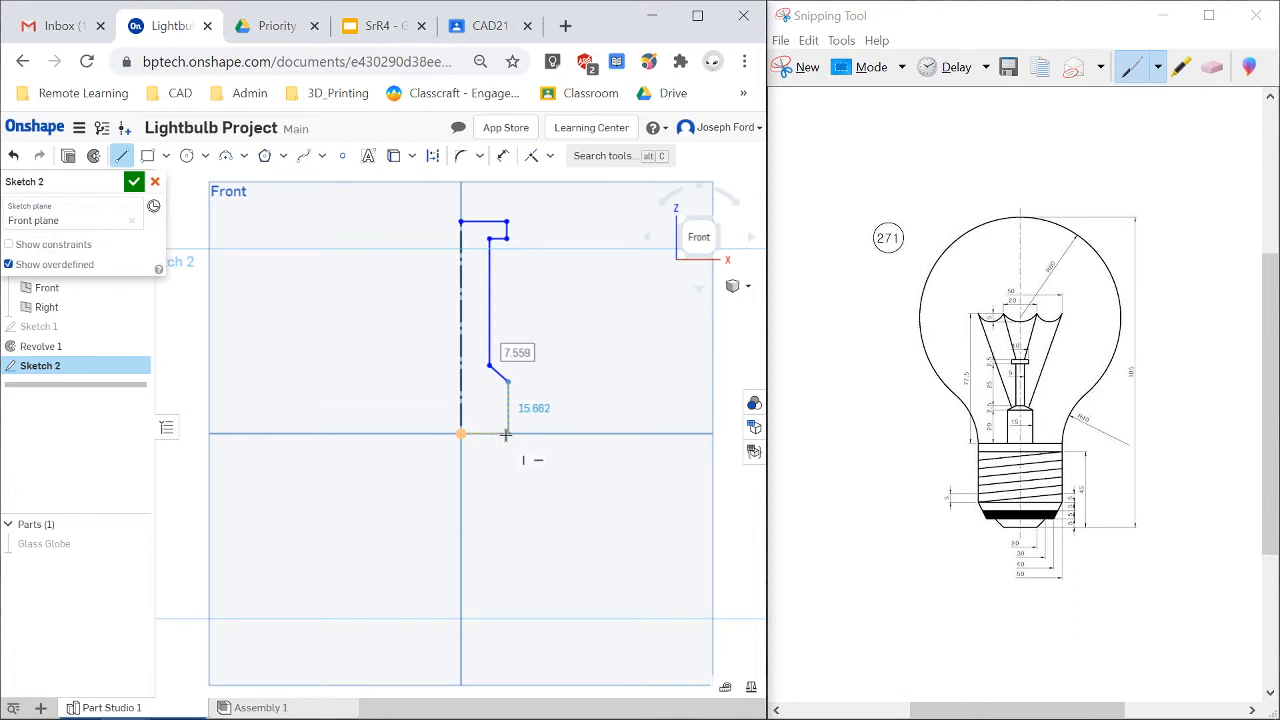
pyautogui.click(508, 432)
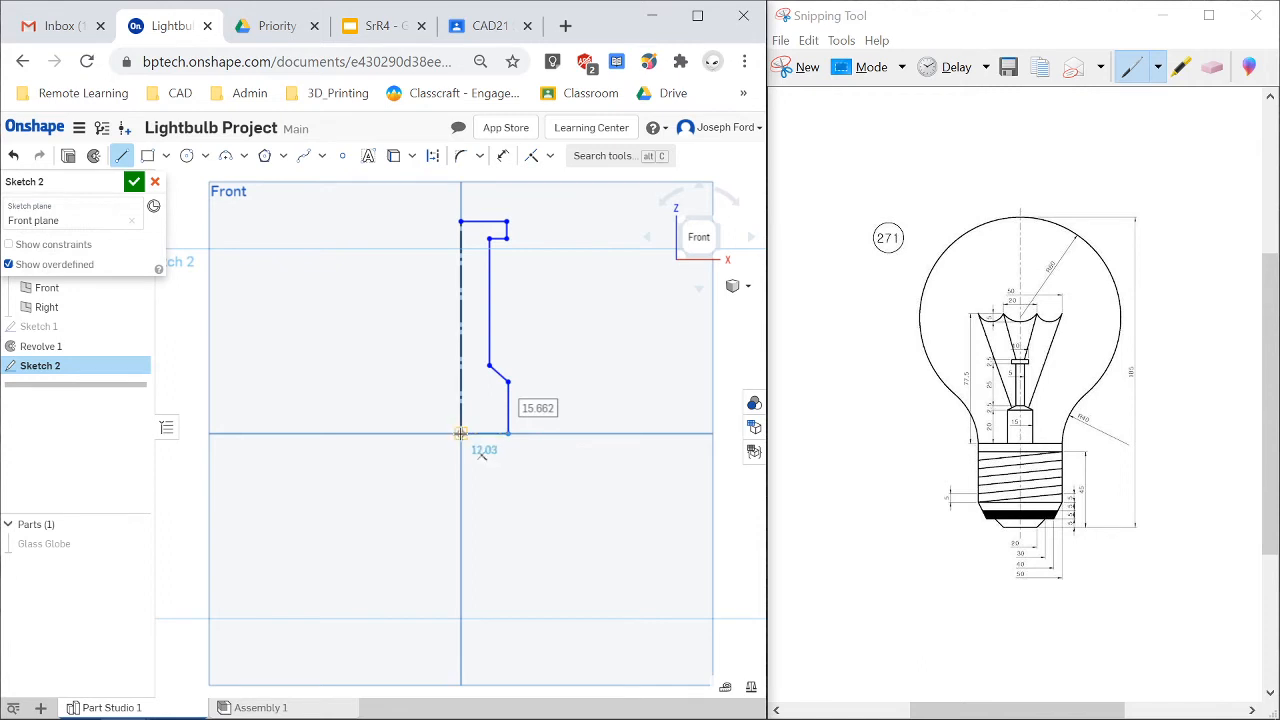
pyautogui.click(461, 433)
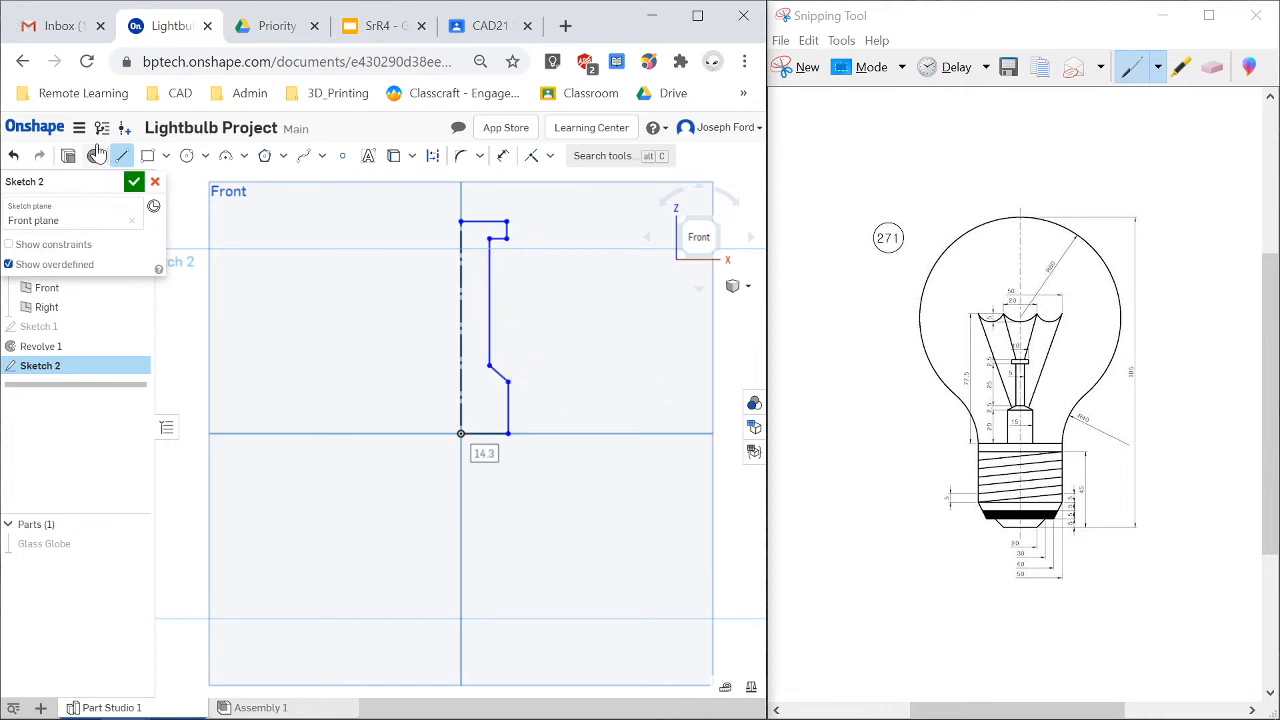
# Dimension the profile's top horizontal line to 5 mm.
pyautogui.press('m')
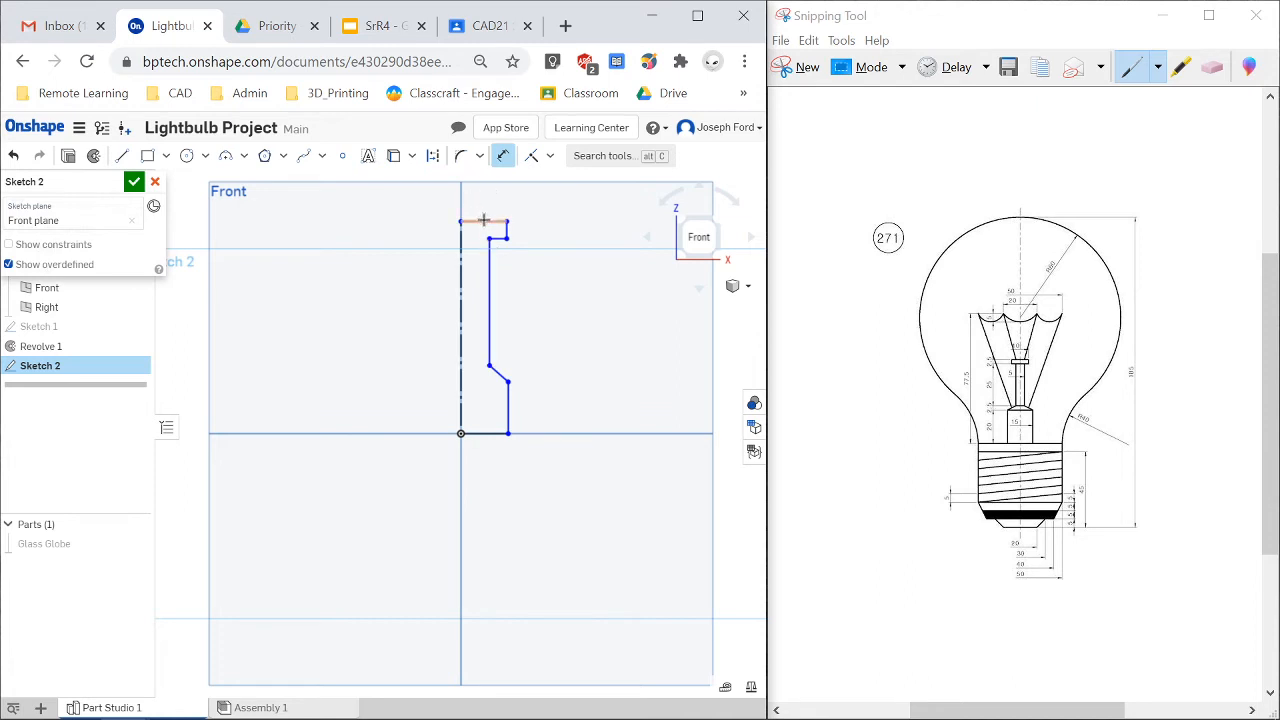
pyautogui.click(484, 221)
pyautogui.click(517, 221)
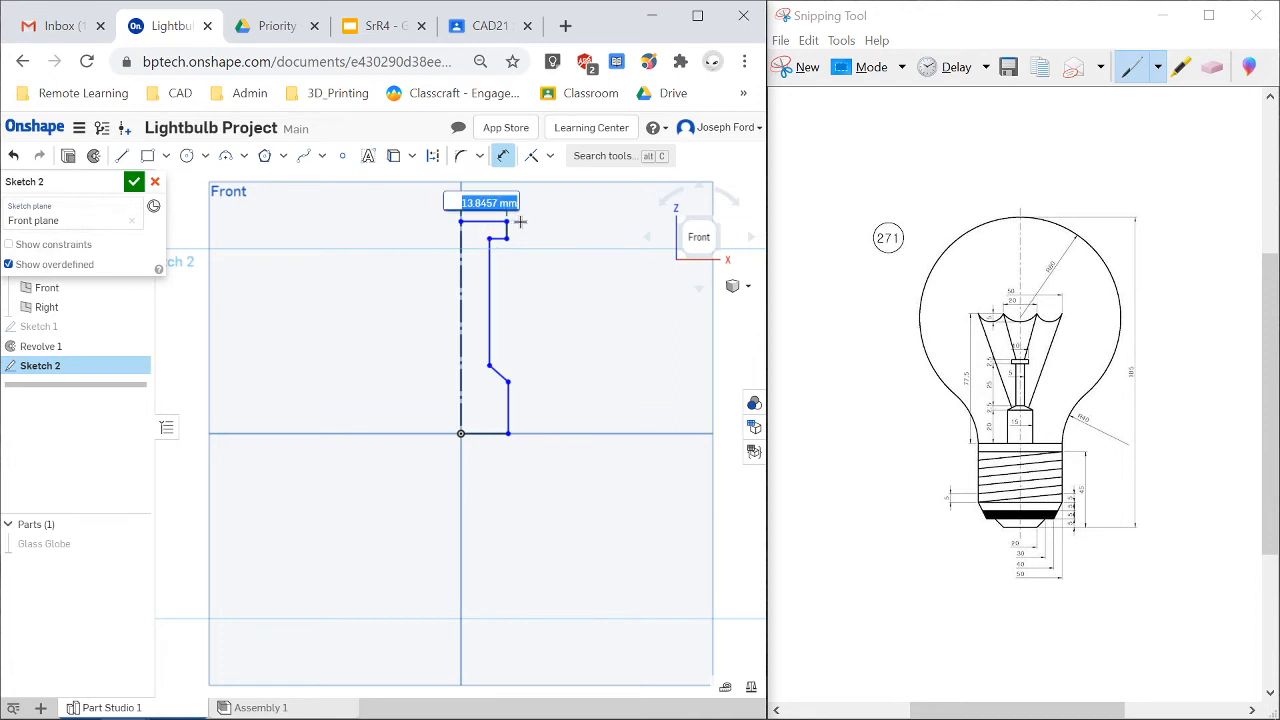
pyautogui.press('Return')
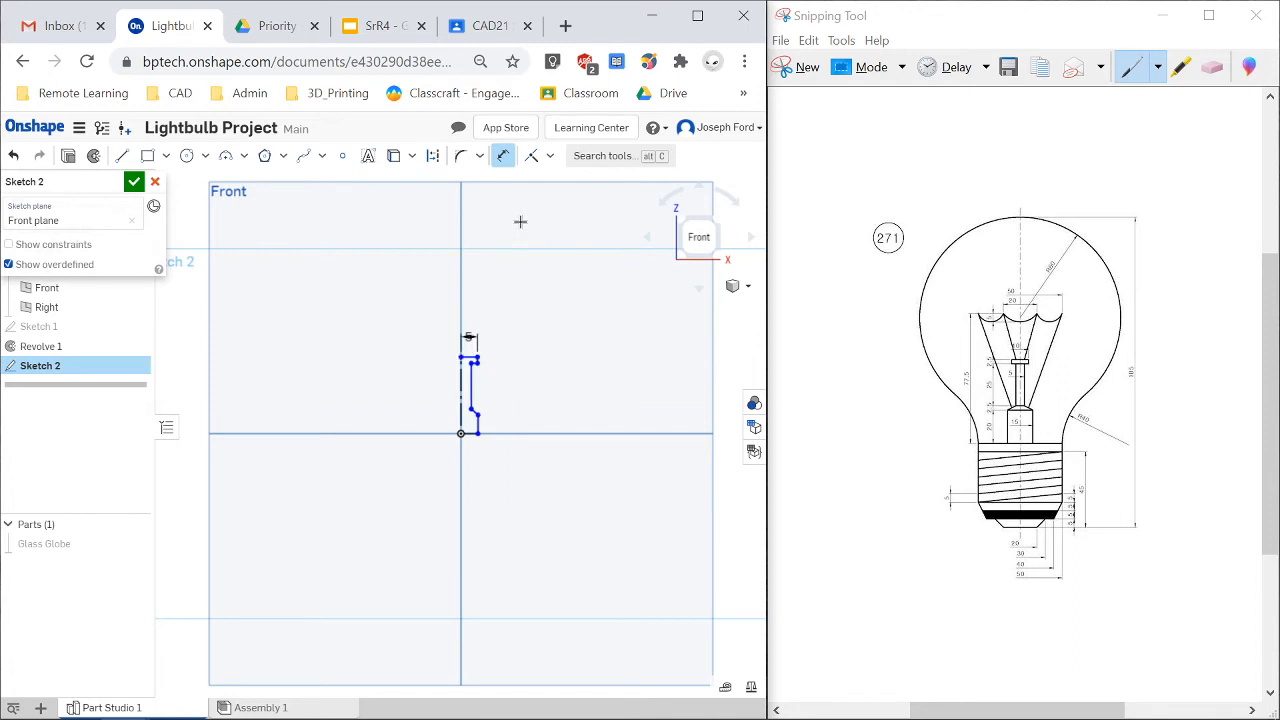
# Dimension the short vertical step below the top line to 2.5 mm.
pyautogui.scroll(2, 457, 408)
pyautogui.scroll(3, 472, 362)
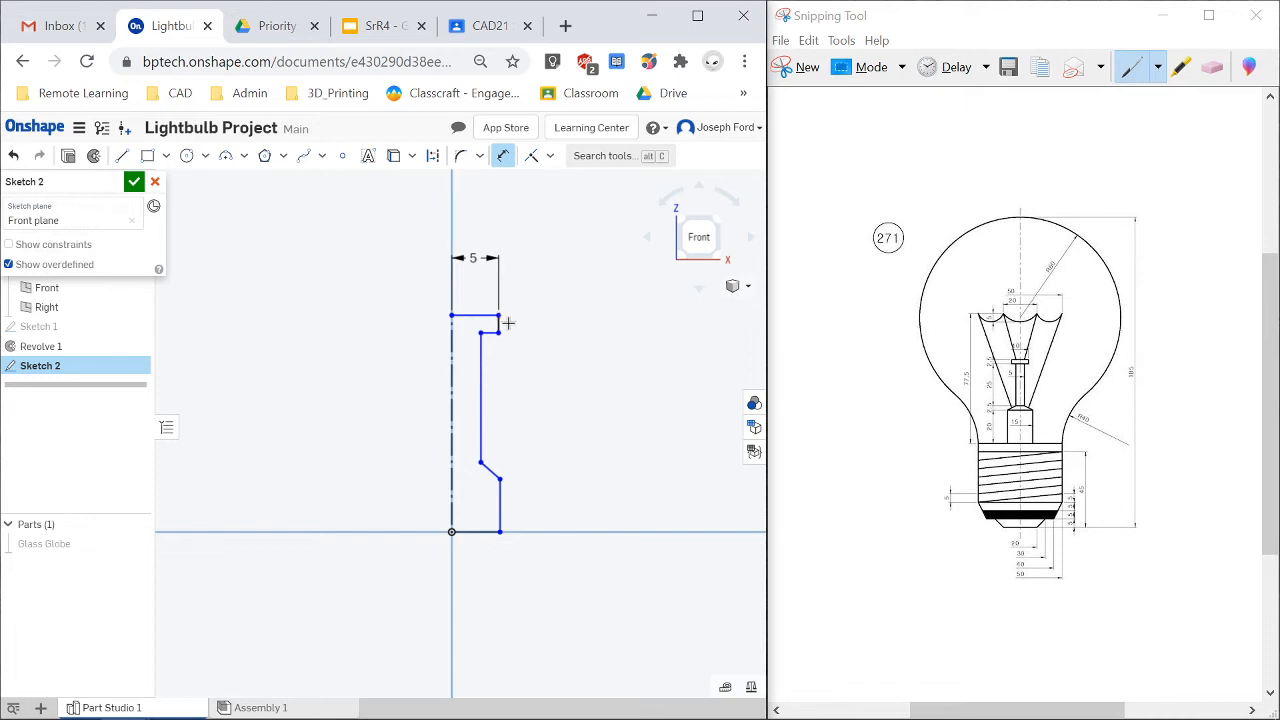
pyautogui.click(501, 323)
pyautogui.click(575, 323)
pyautogui.write('2.5')
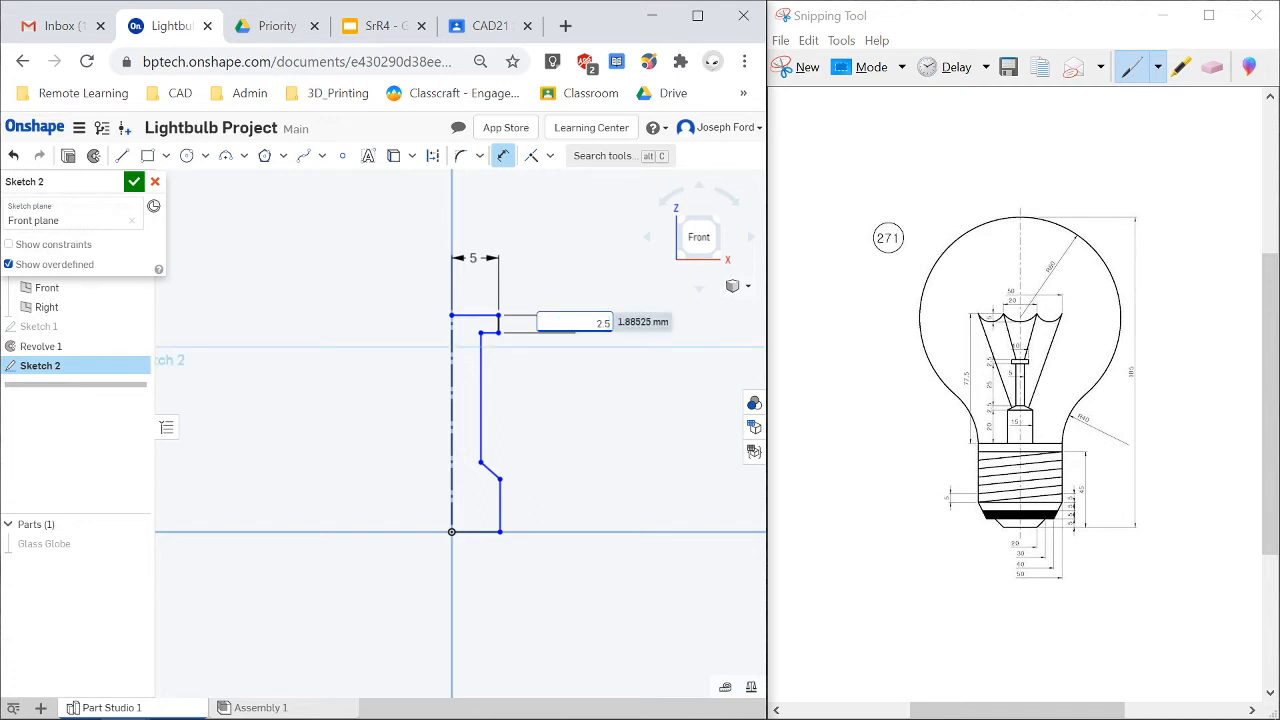
pyautogui.press('Return')
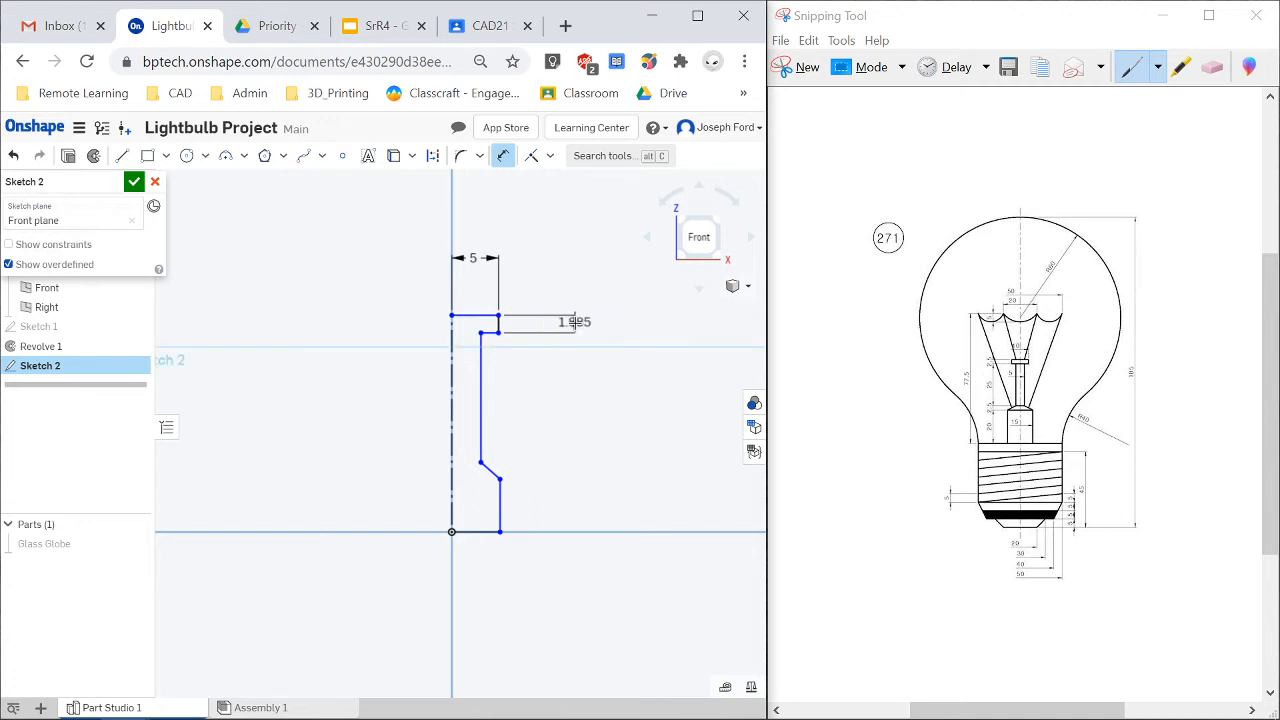
# Dimension the distance from the construction line to the long vertical line as 2.5 mm.
pyautogui.click(453, 397)
pyautogui.click(480, 397)
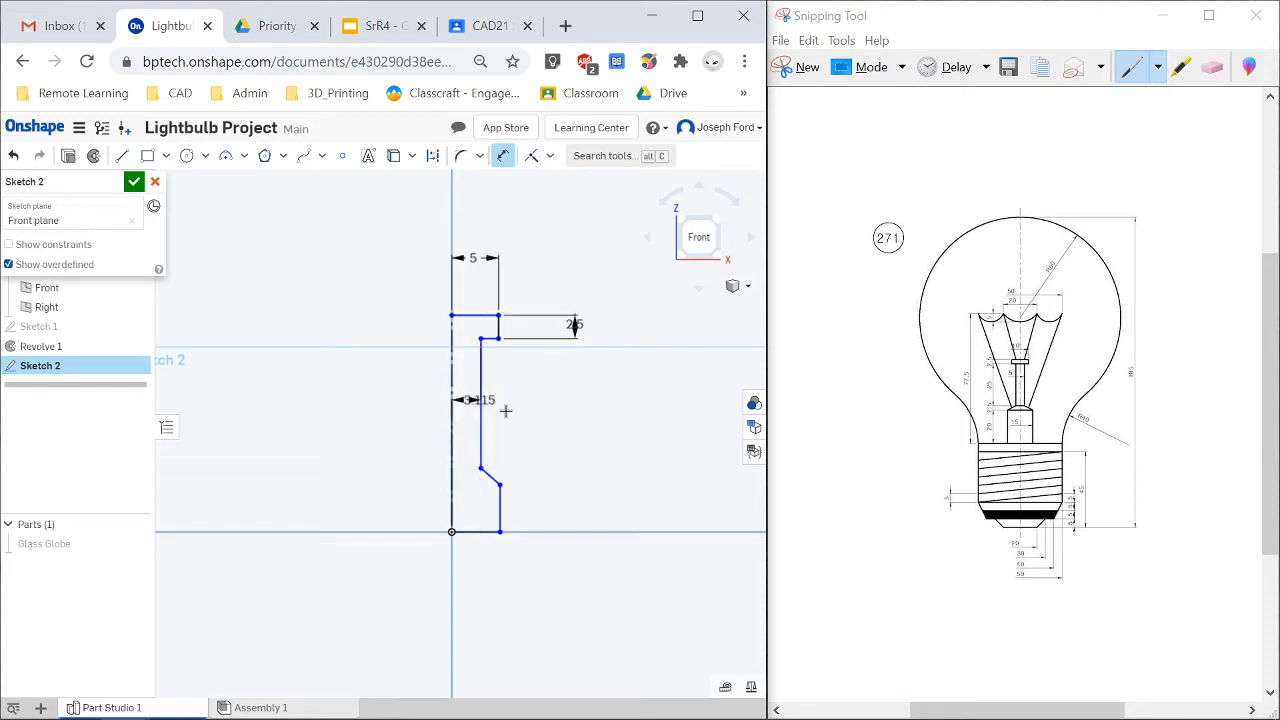
pyautogui.click(560, 407)
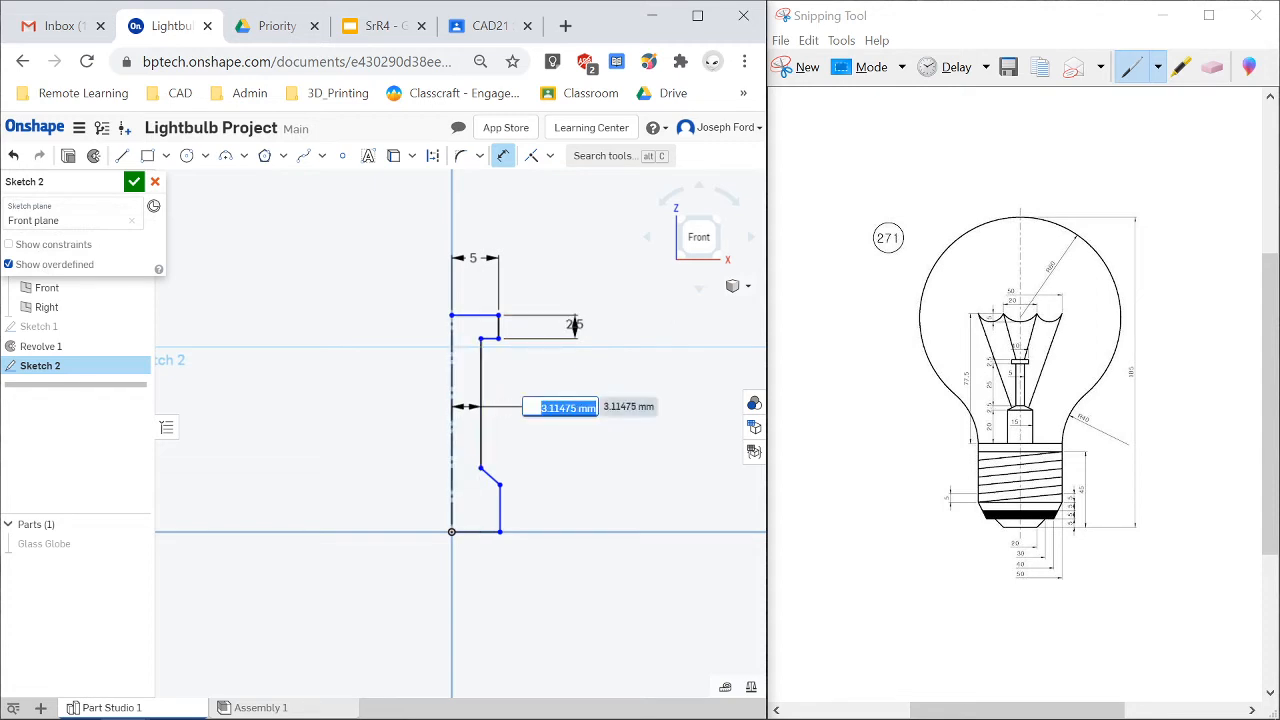
pyautogui.write('2.5')
pyautogui.press('Return')
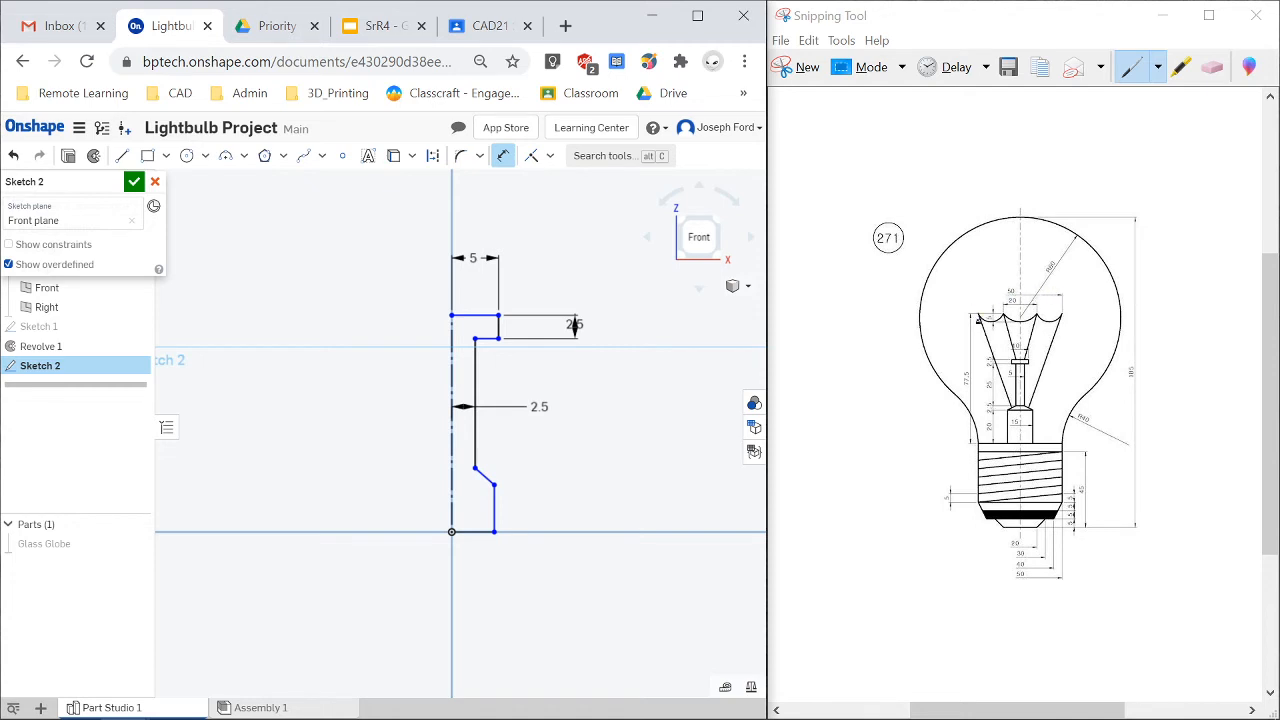
# Dimension the vertical rise of the diagonal line to 2.5 mm.
pyautogui.click(980, 318)
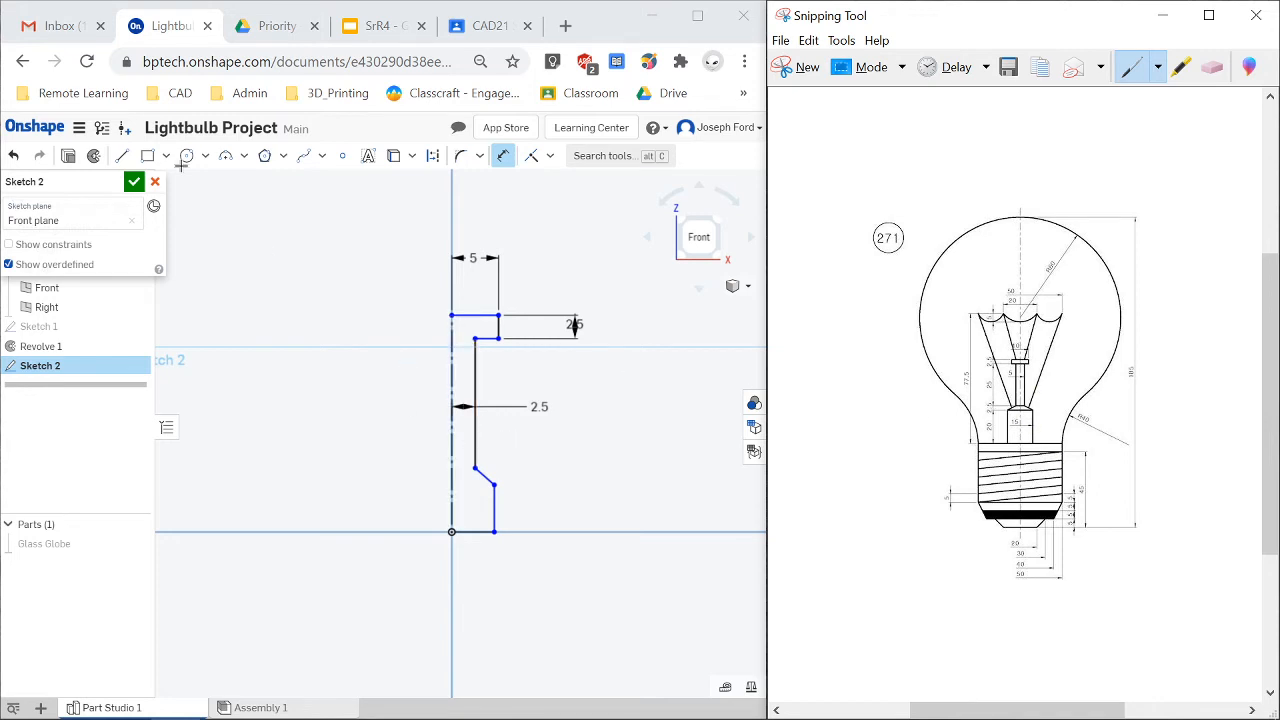
pyautogui.click(478, 470)
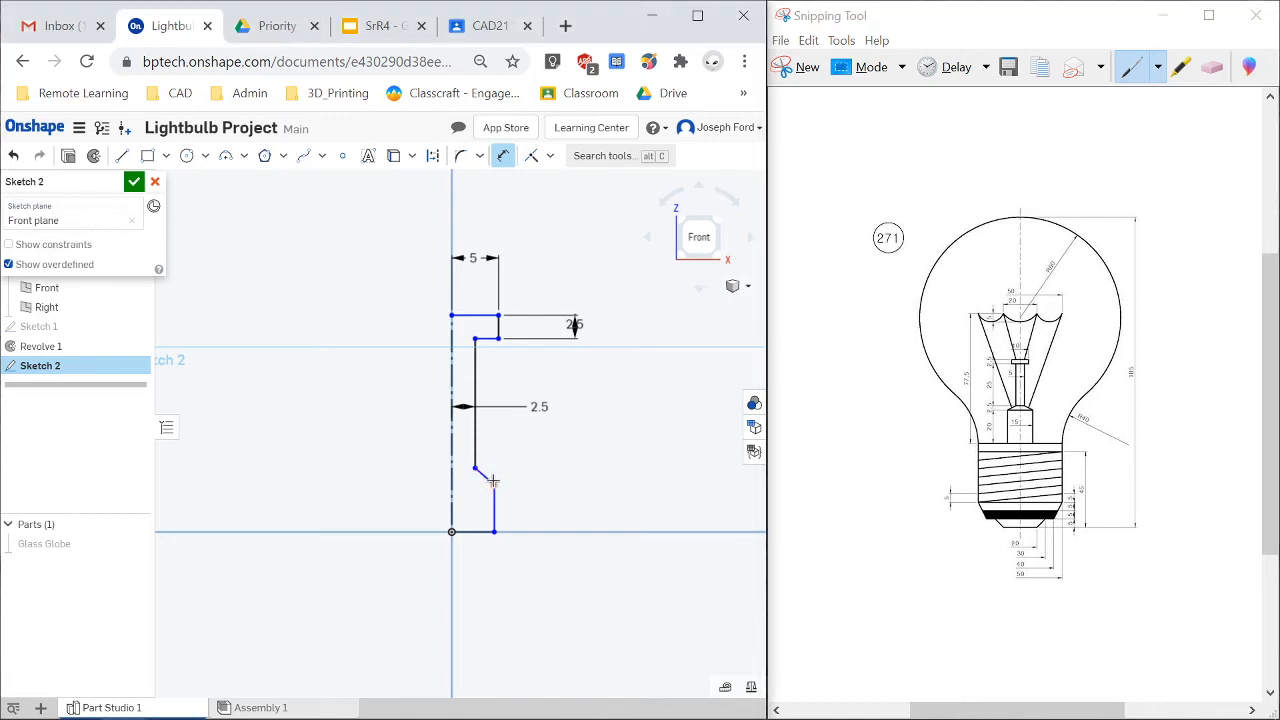
pyautogui.click(492, 482)
pyautogui.click(566, 481)
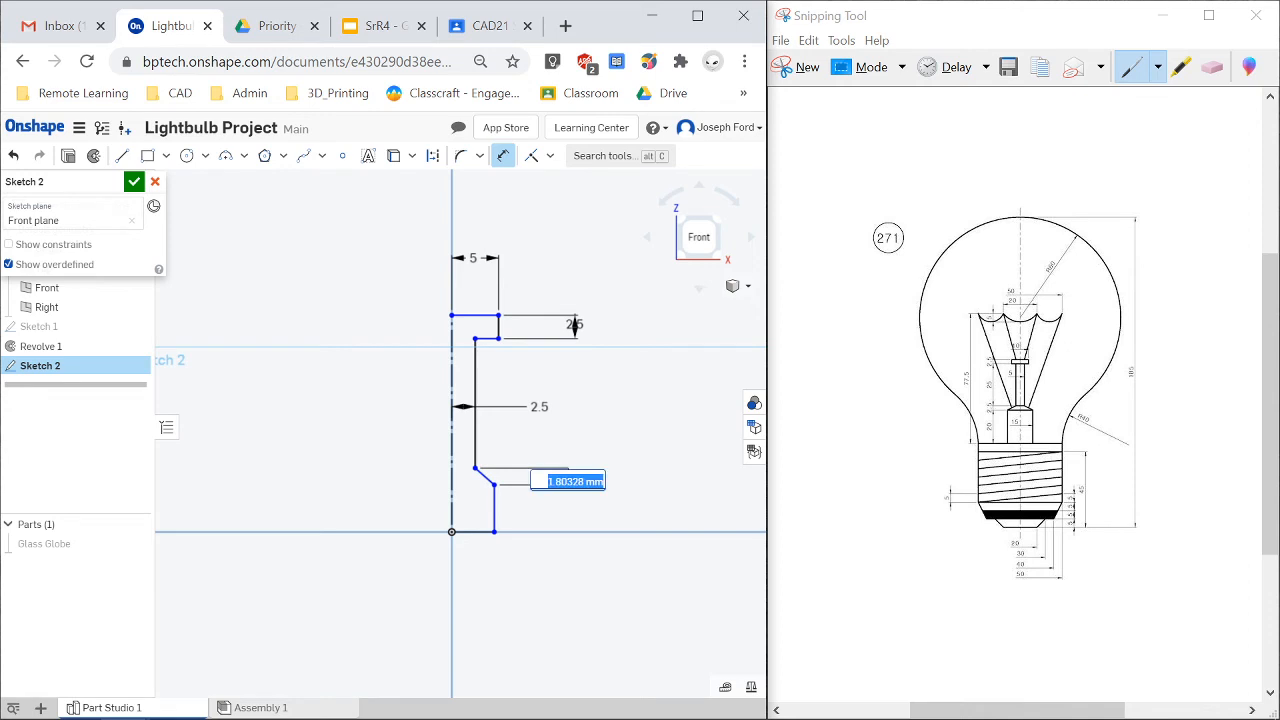
pyautogui.write('2.5')
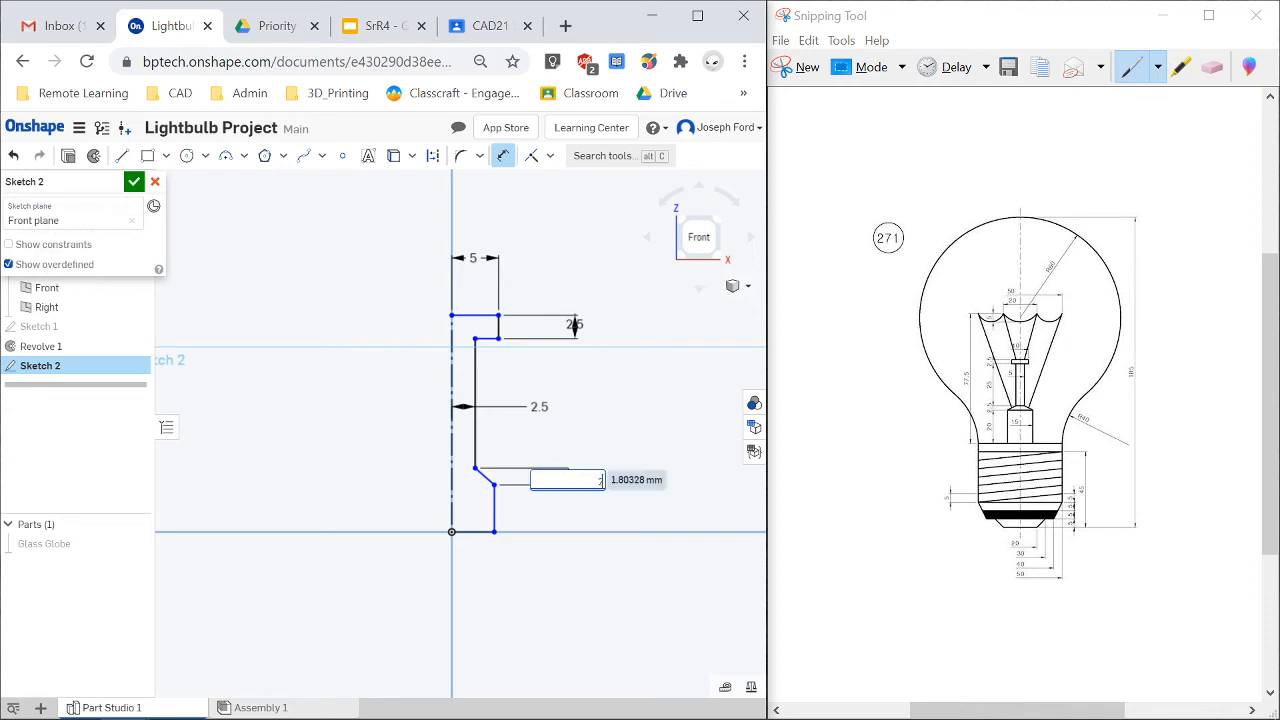
pyautogui.press('Return')
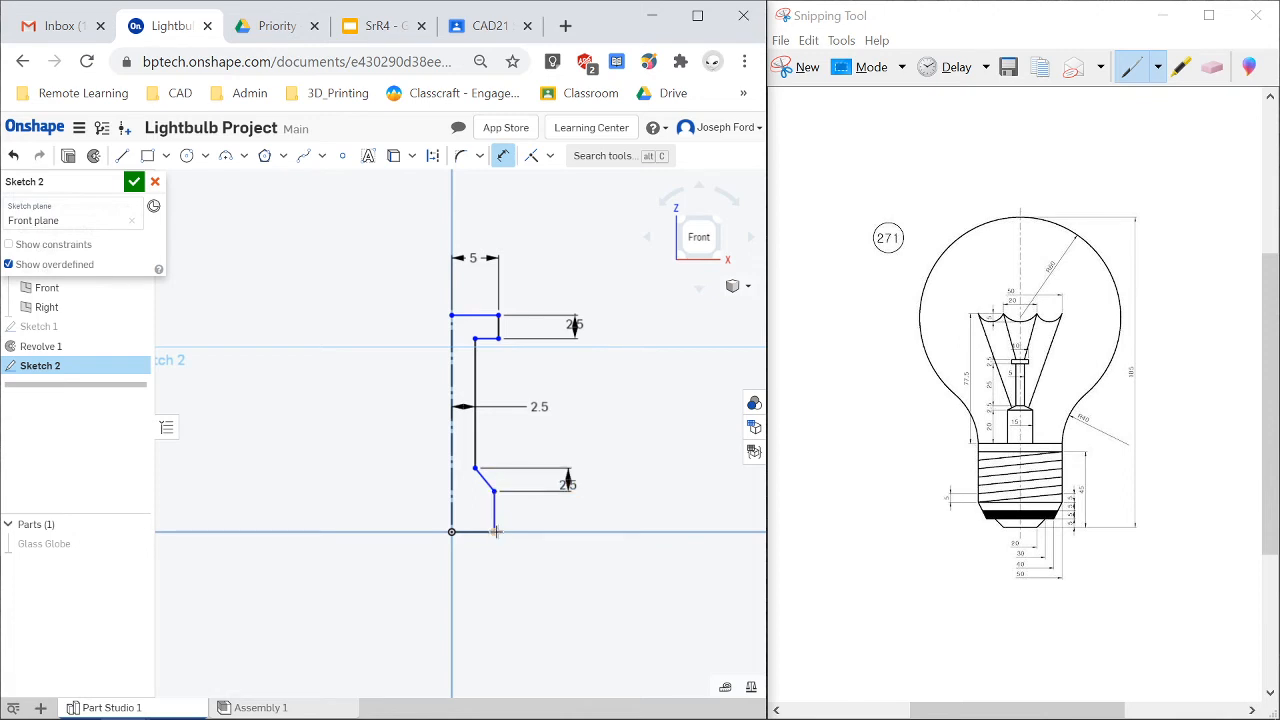
# Try to dimension the lower vertical line to 20 mm, then undo it and delete that dimension.
pyautogui.click(494, 512)
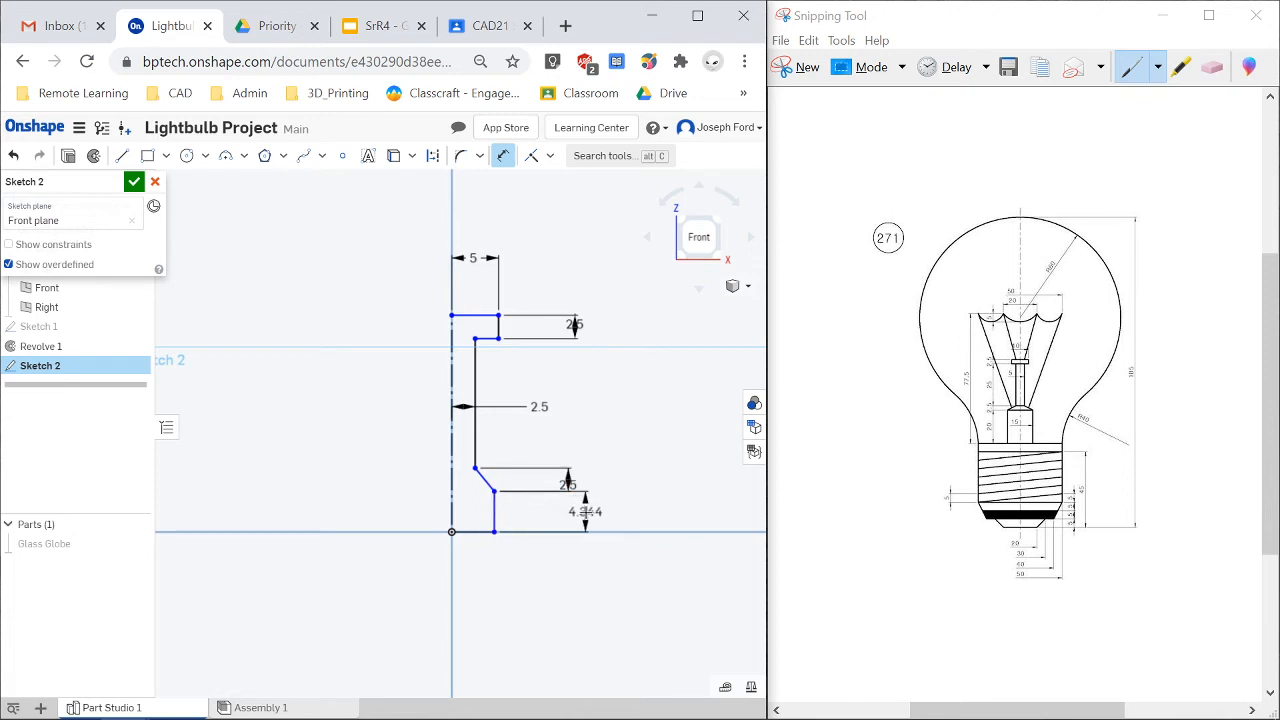
pyautogui.click(585, 511)
pyautogui.write('20')
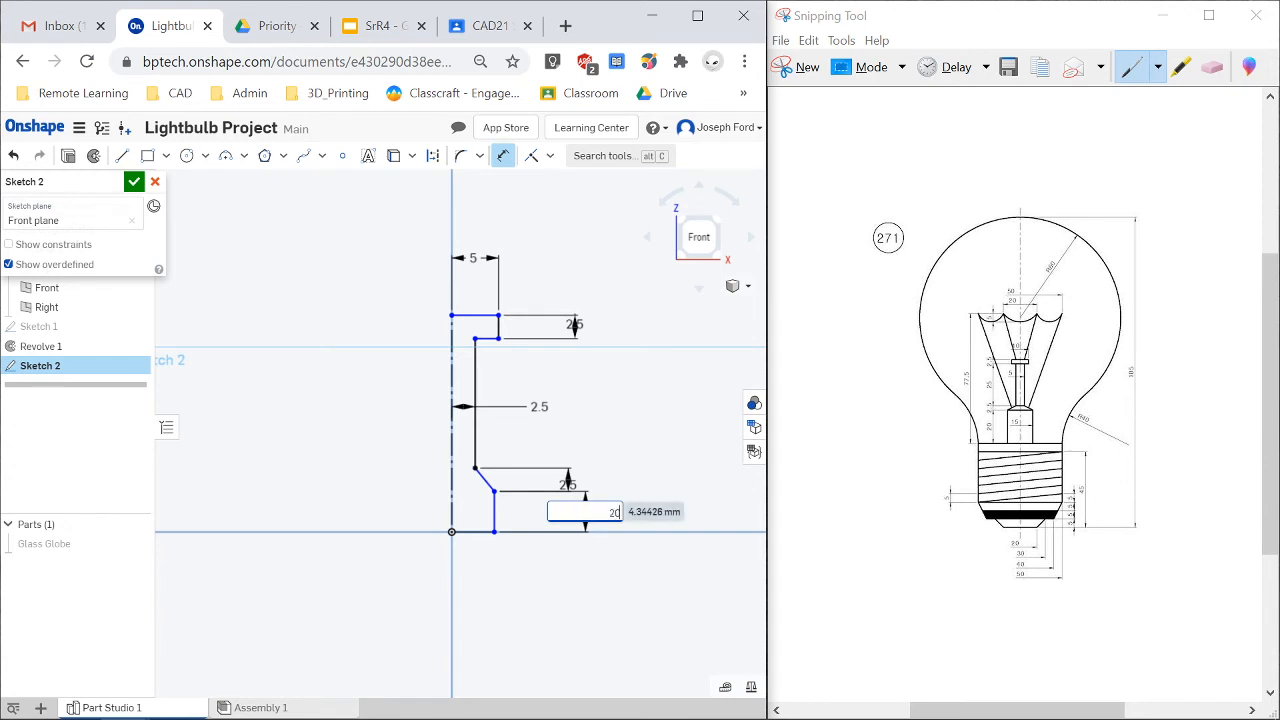
pyautogui.press('Return')
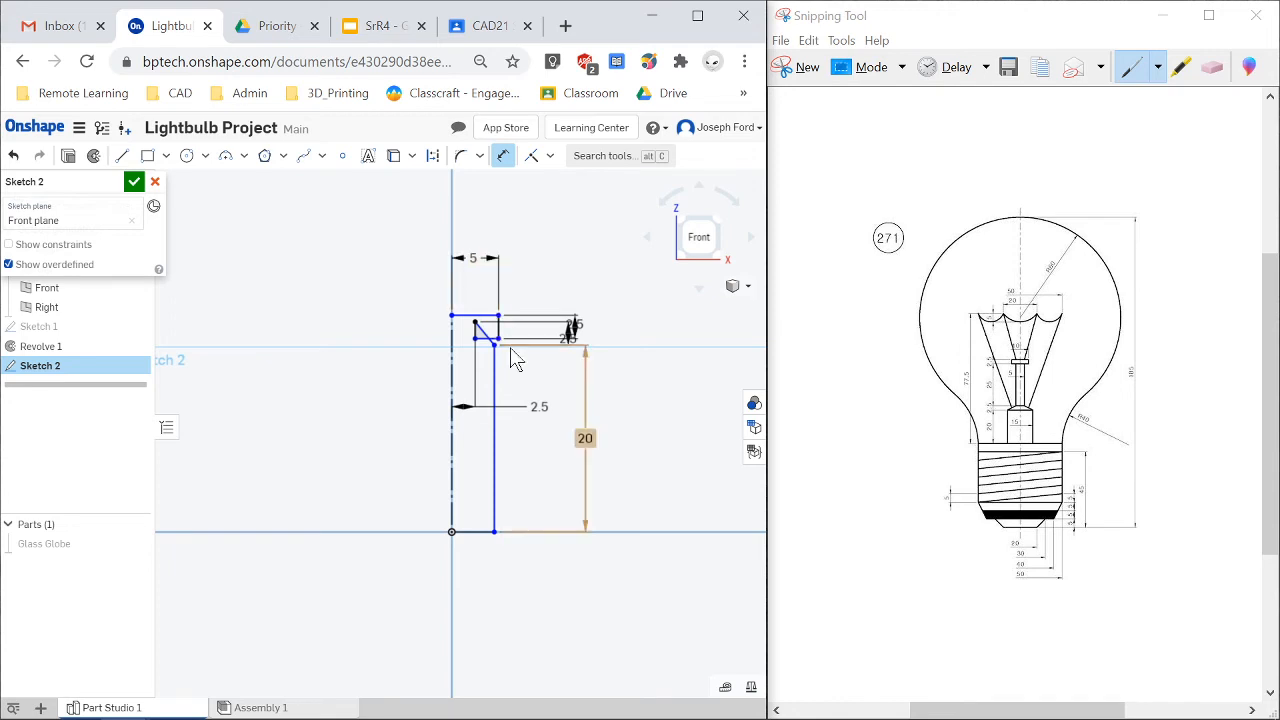
pyautogui.press('Escape')
pyautogui.hotkey('ctrl', 'z')
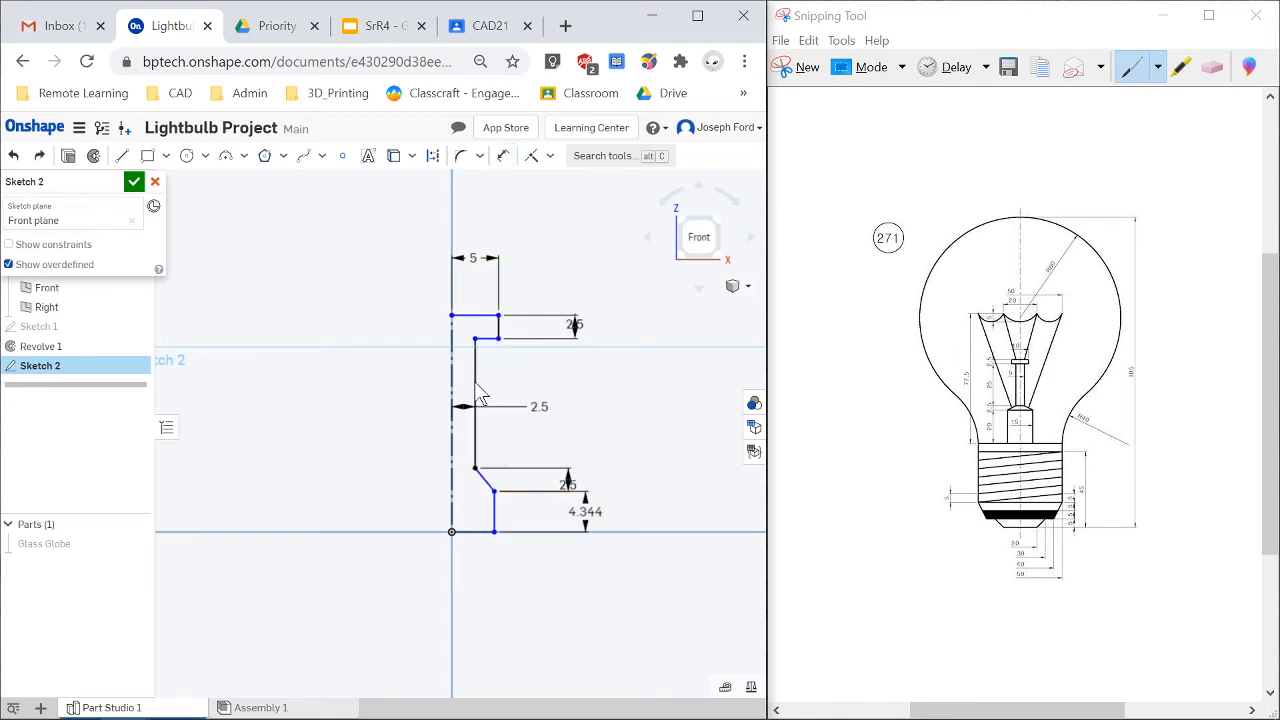
pyautogui.click(588, 508)
pyautogui.press('Delete')
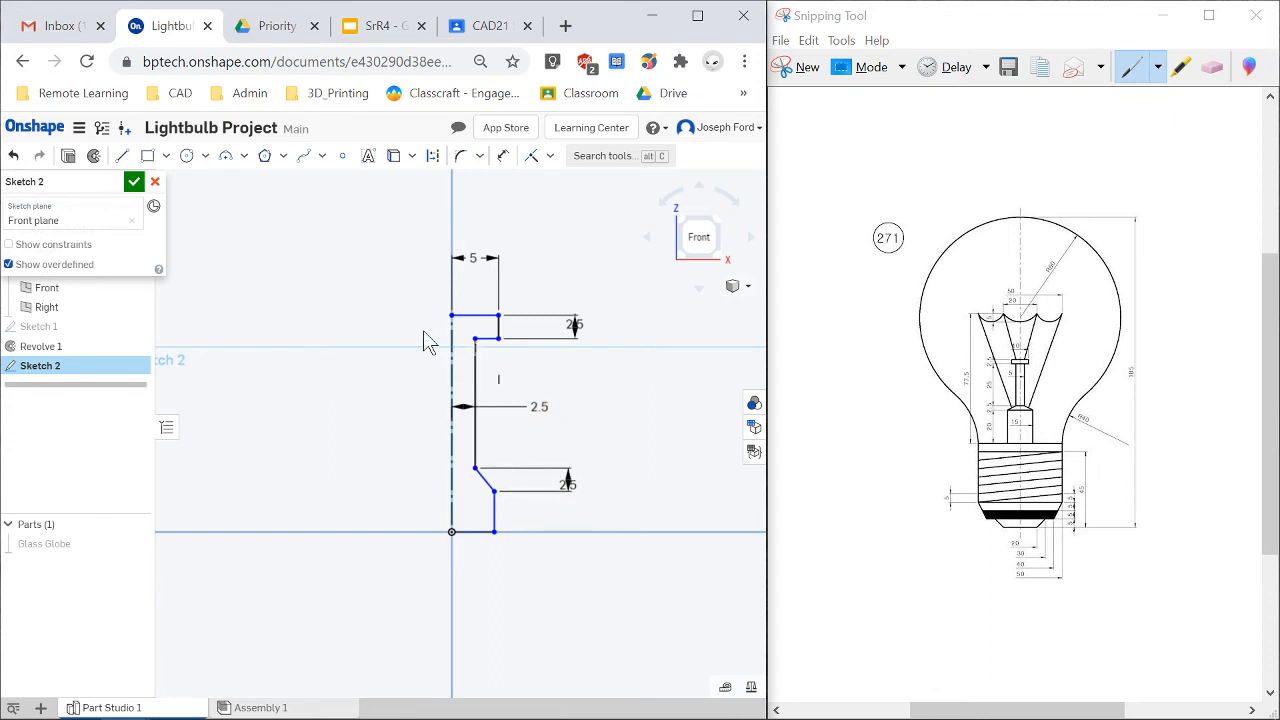
# Dimension the long vertical line's length to 25 mm.
pyautogui.rightClick(466, 383)
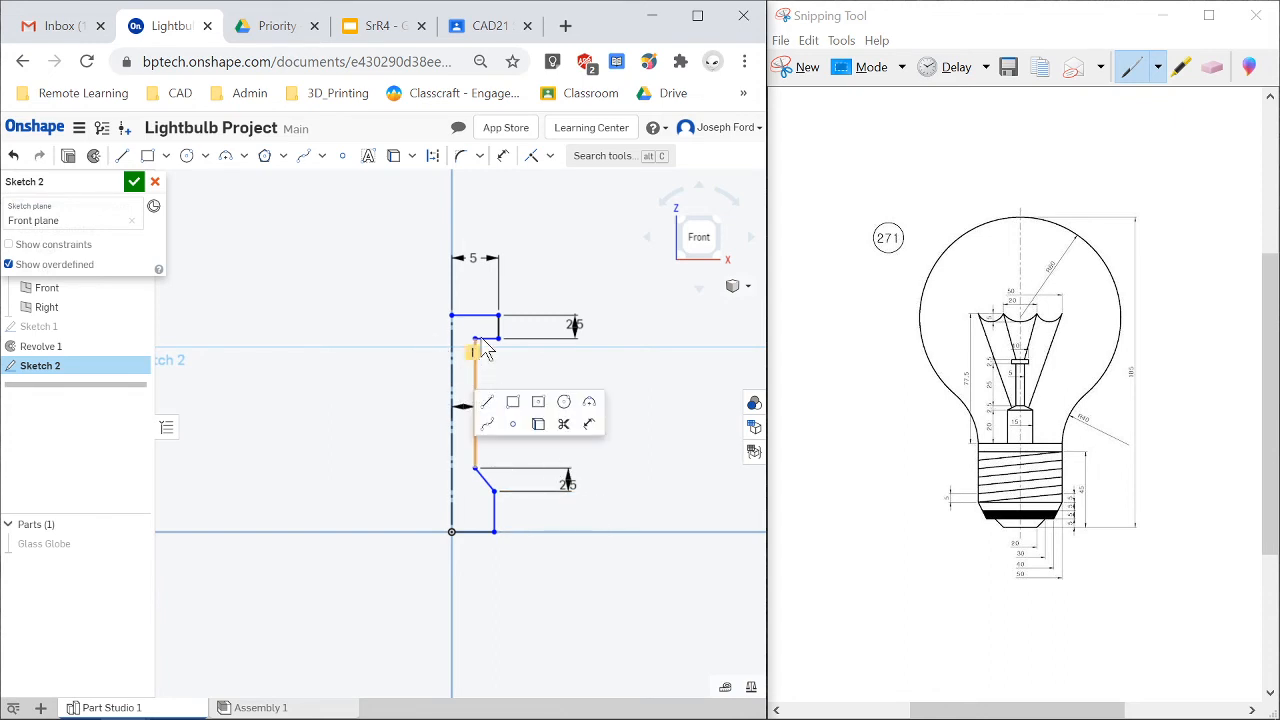
pyautogui.rightClick(501, 357)
pyautogui.press('d')
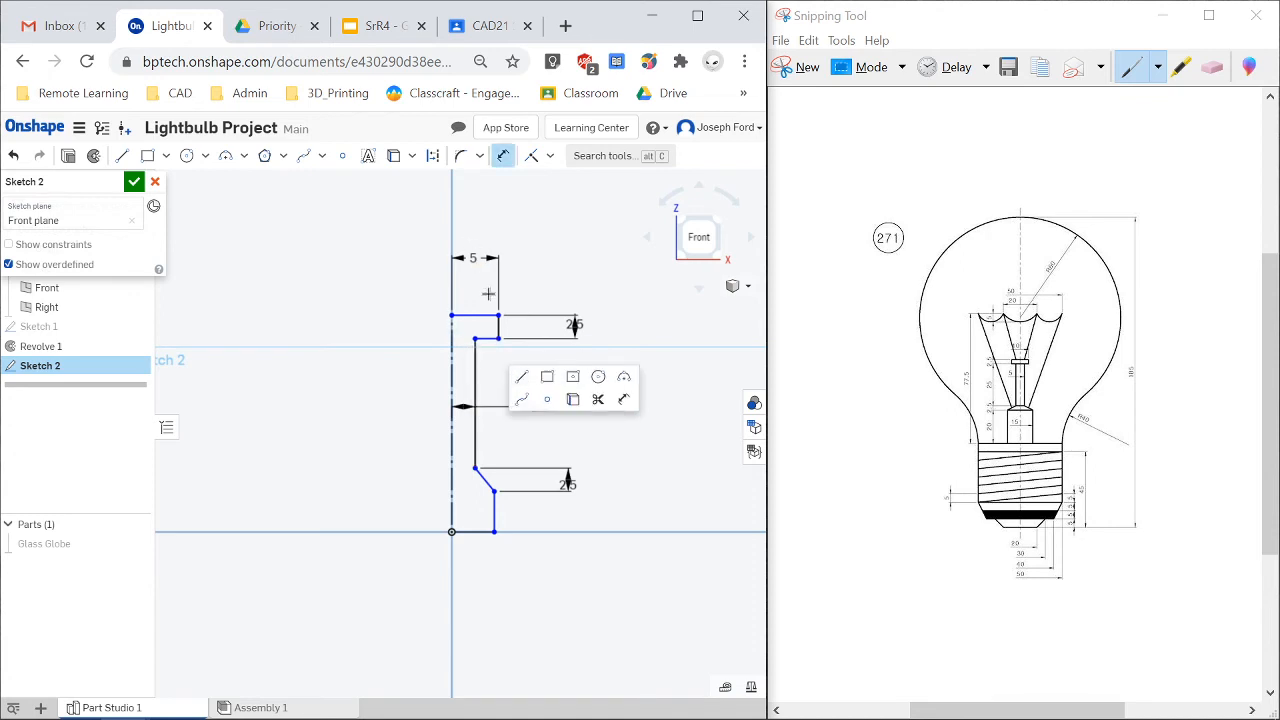
pyautogui.press('Escape')
pyautogui.press('d')
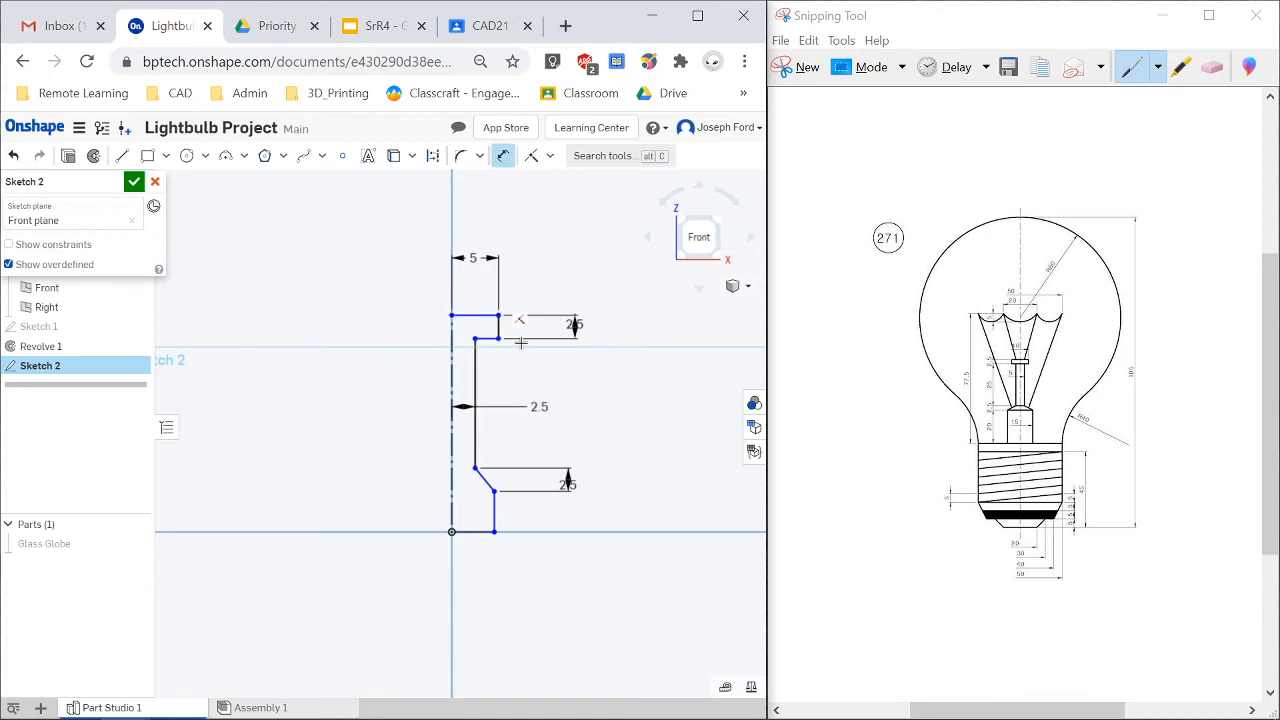
pyautogui.click(476, 367)
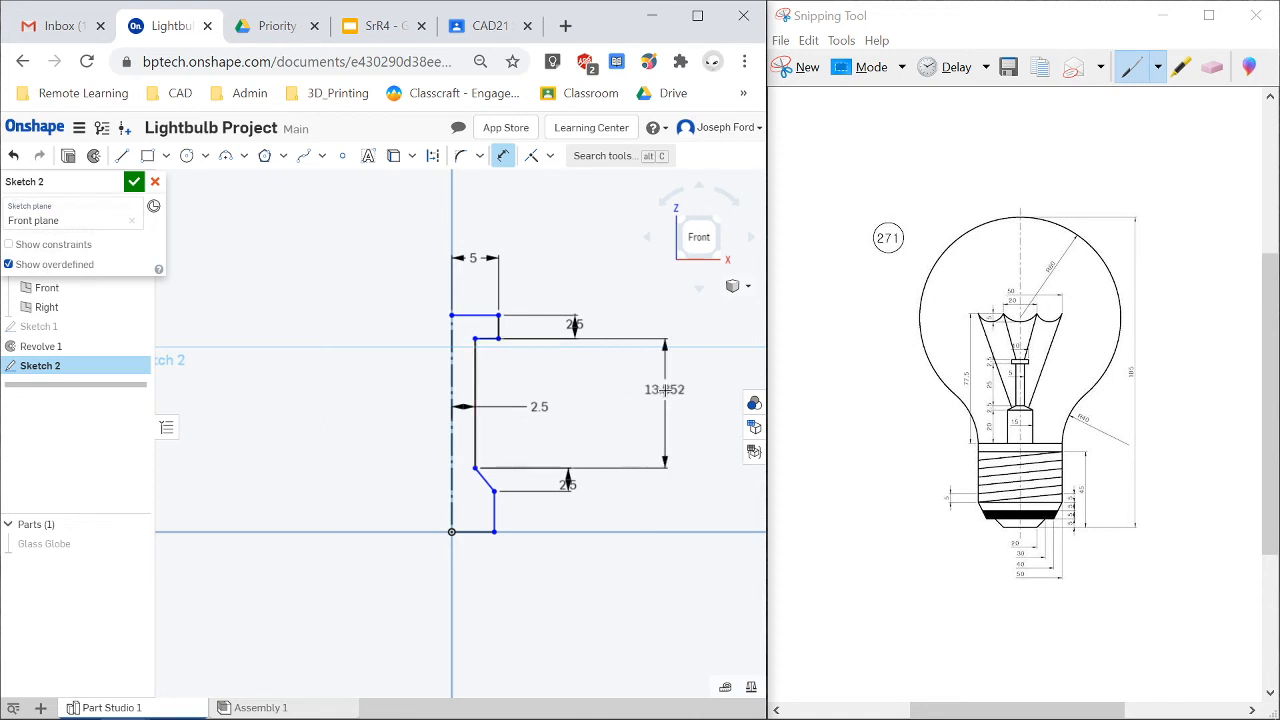
pyautogui.click(631, 389)
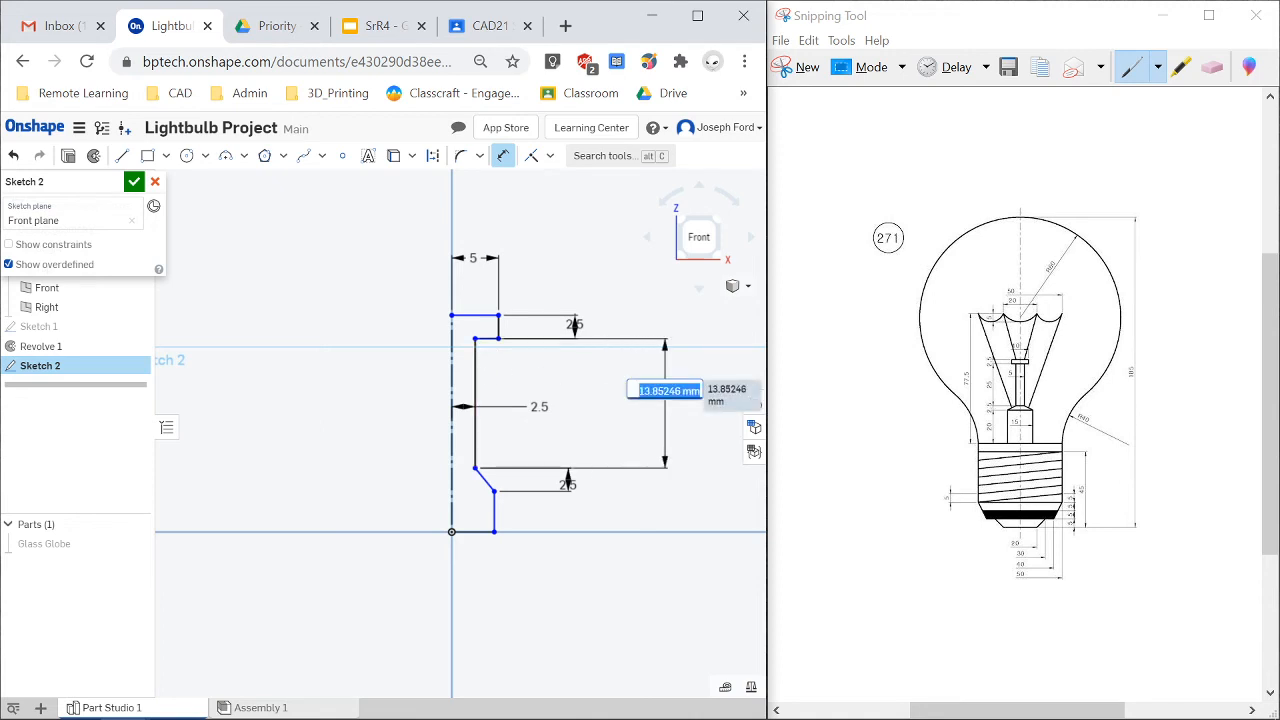
pyautogui.write('25')
pyautogui.press('Return')
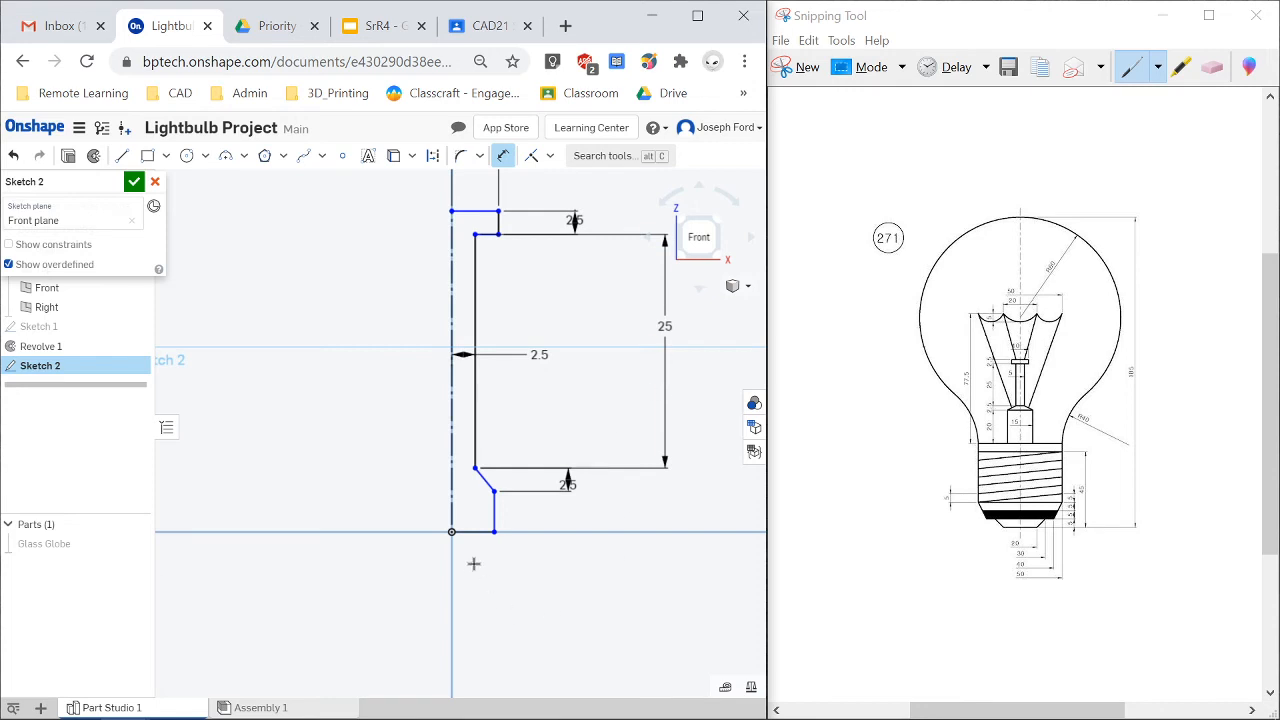
# Dimension the lower vertical line's length to 20 mm.
pyautogui.click(494, 512)
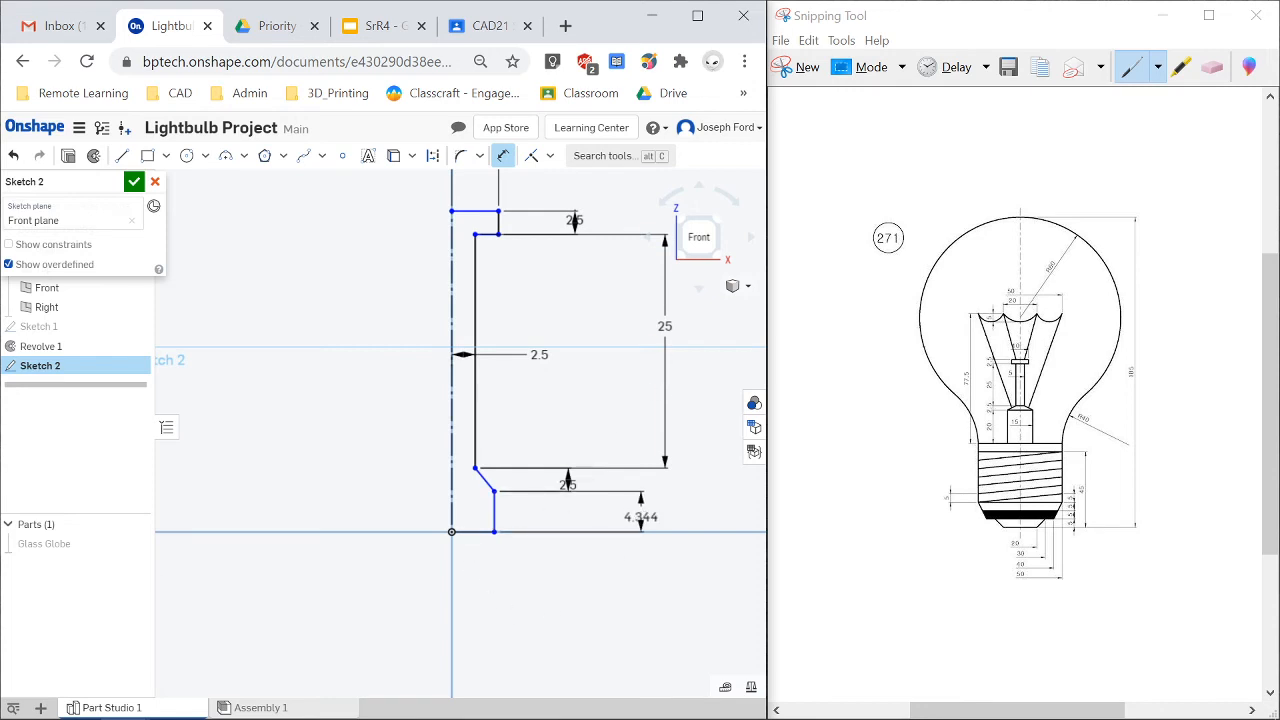
pyautogui.click(686, 509)
pyautogui.write('20')
pyautogui.press('Return')
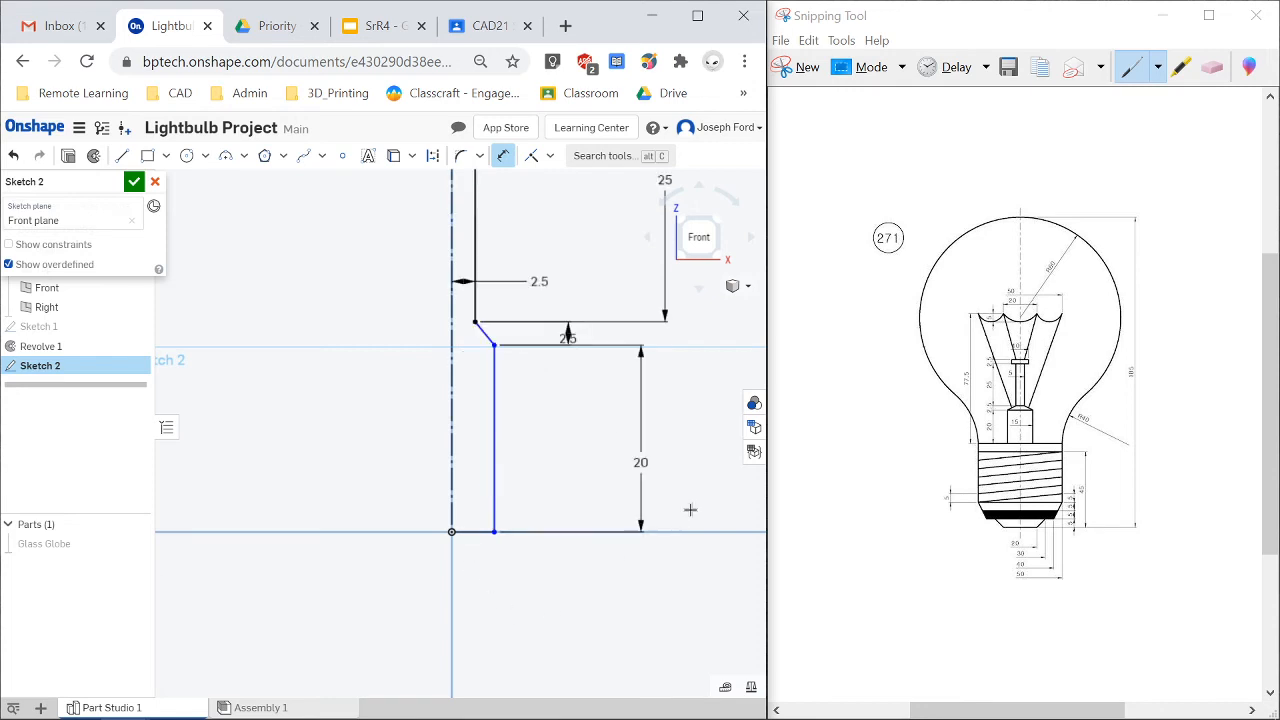
# Dimension the distance from the construction line to the lower vertical line as 7.5 mm and close the sketch.
pyautogui.scroll(-5, 560, 340)
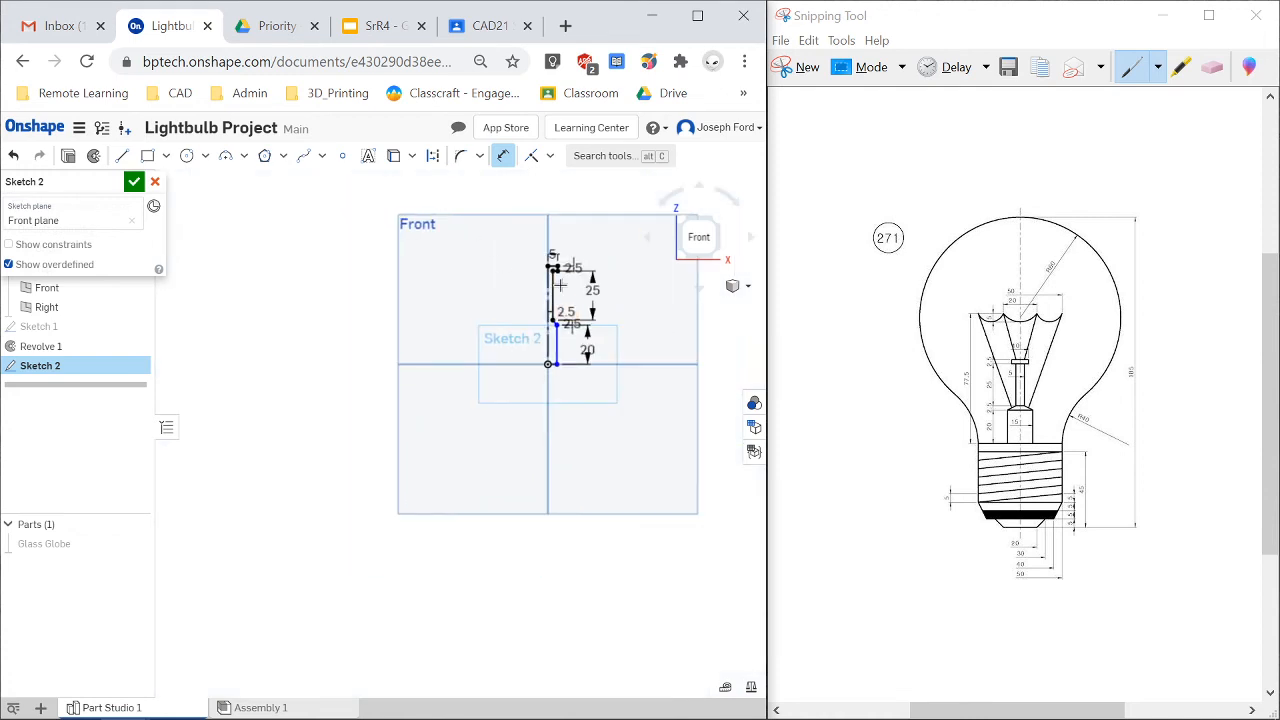
pyautogui.scroll(5, 560, 286)
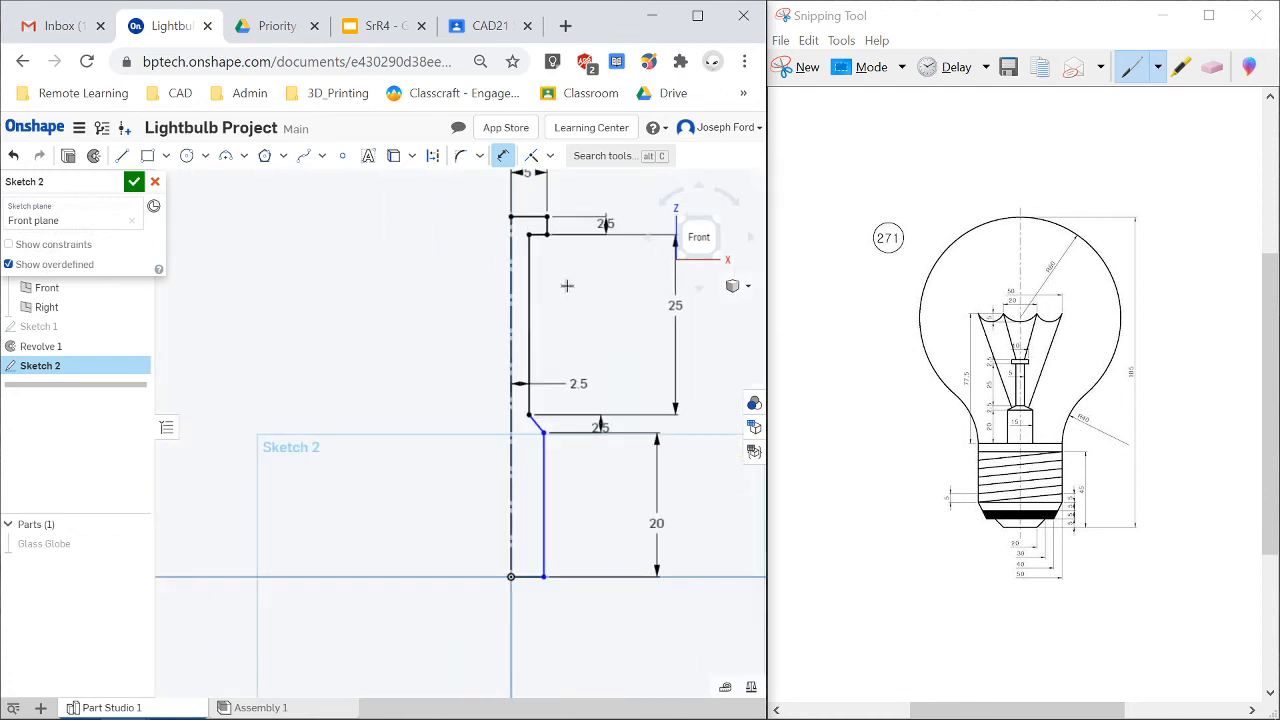
pyautogui.click(512, 491)
pyautogui.click(544, 491)
pyautogui.click(580, 501)
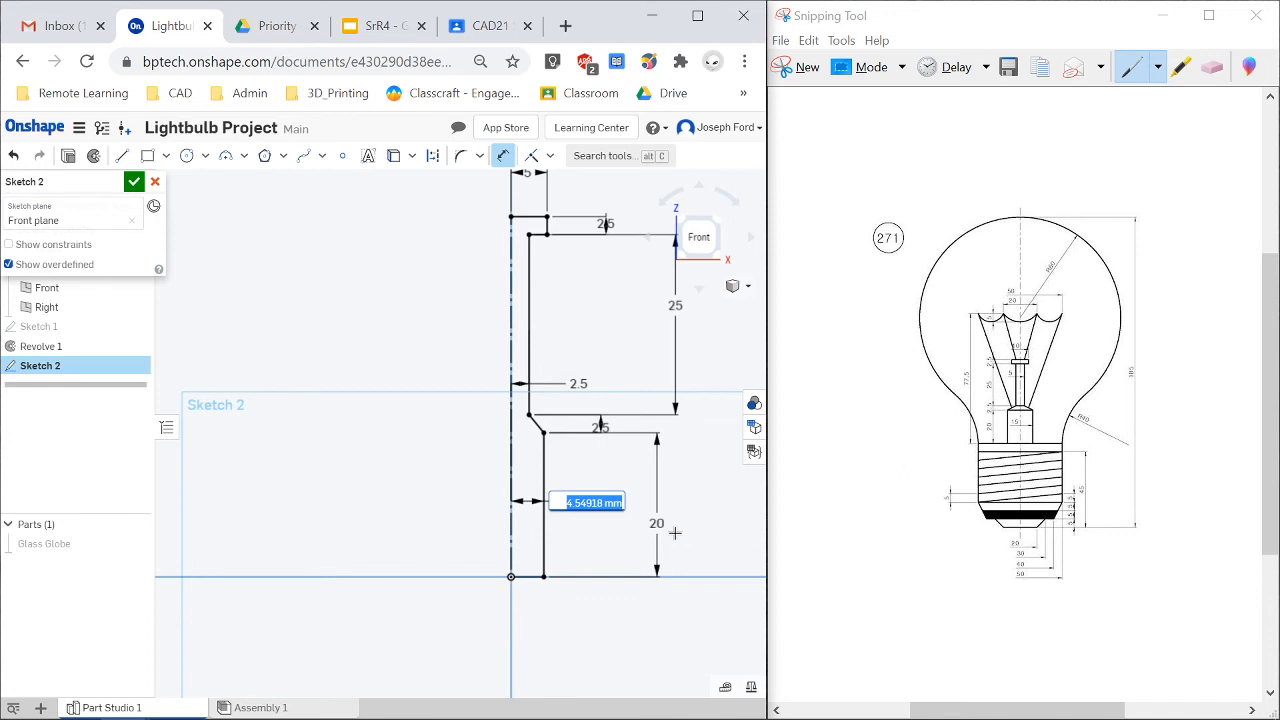
pyautogui.write('7.5')
pyautogui.press('Return')
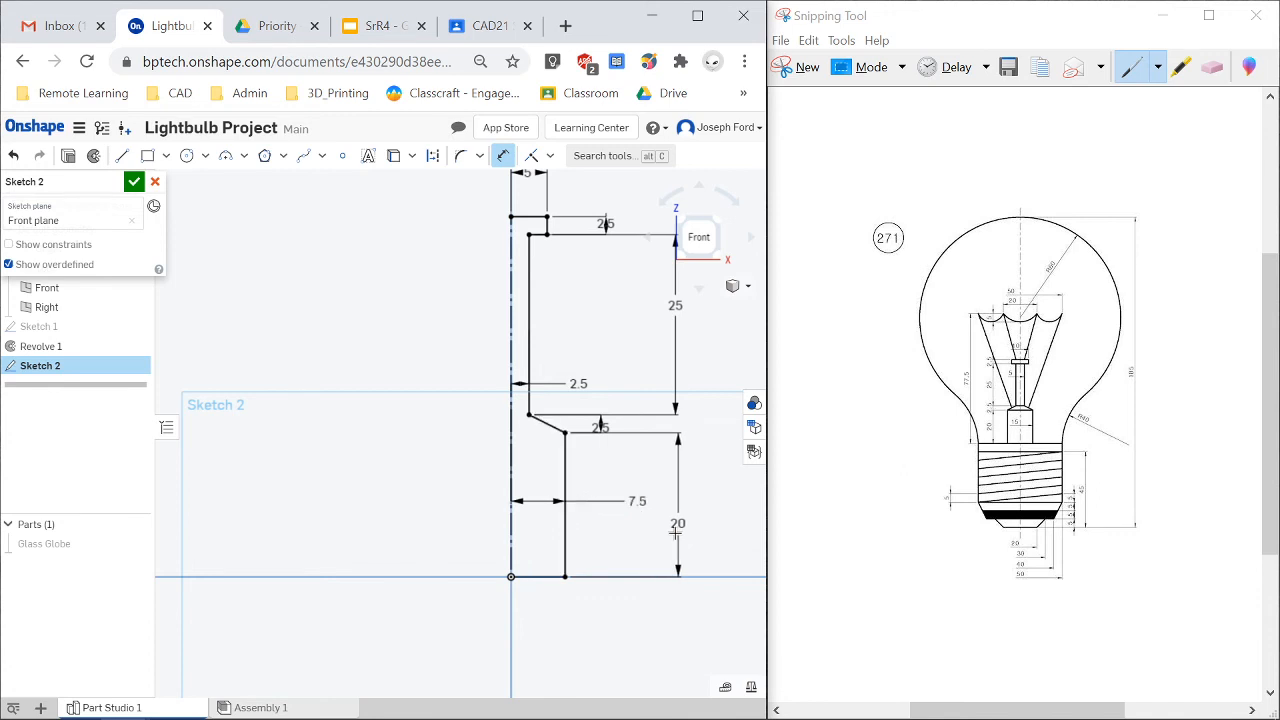
pyautogui.scroll(-4, 565, 300)
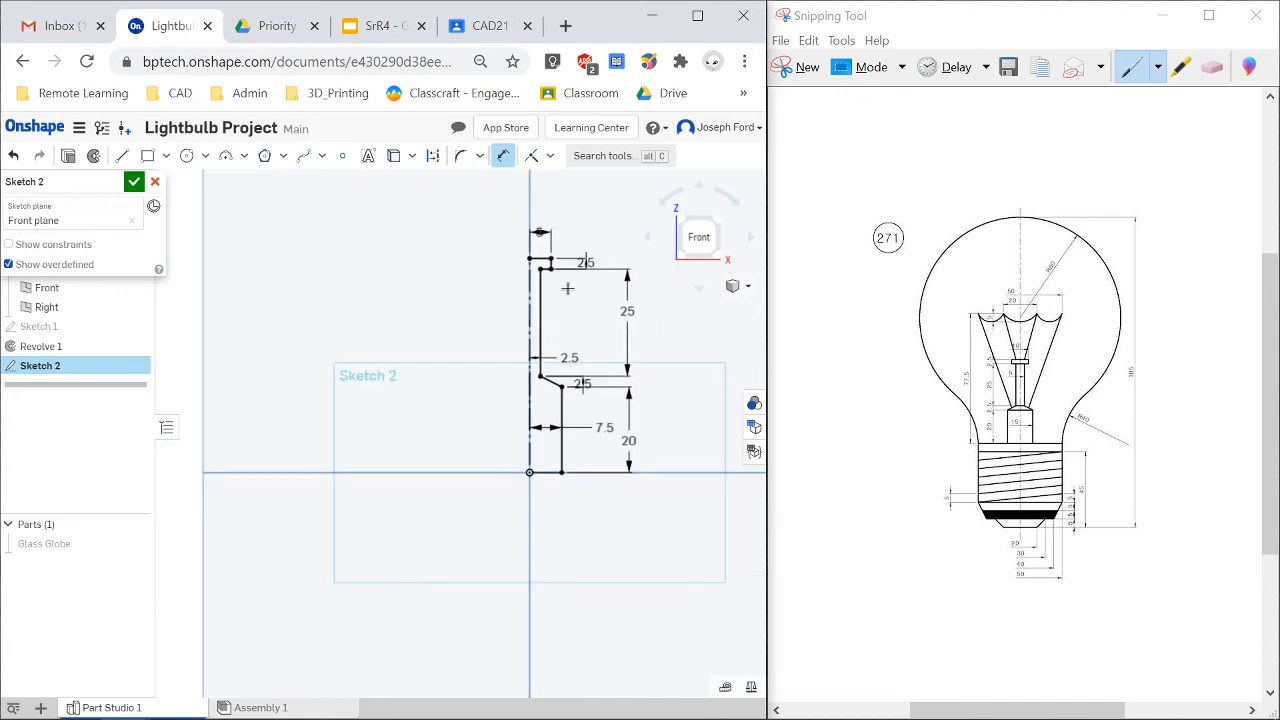
pyautogui.scroll(4, 561, 254)
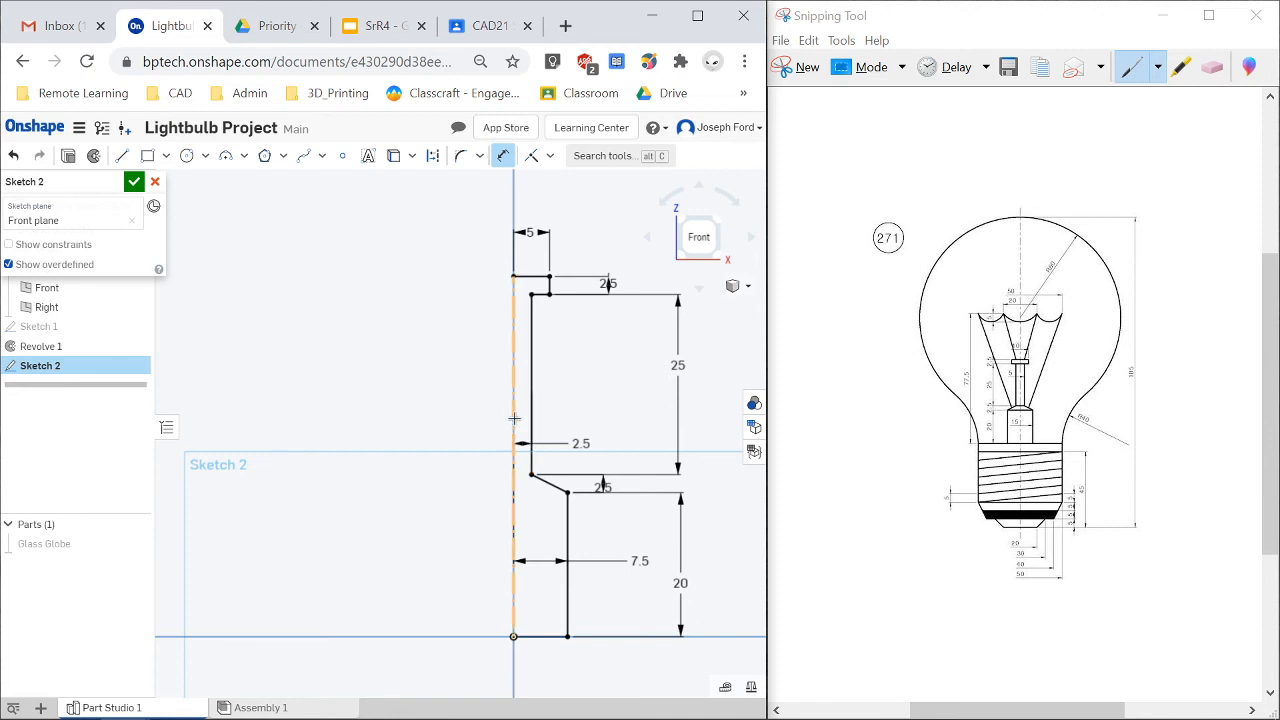
pyautogui.click(134, 183)
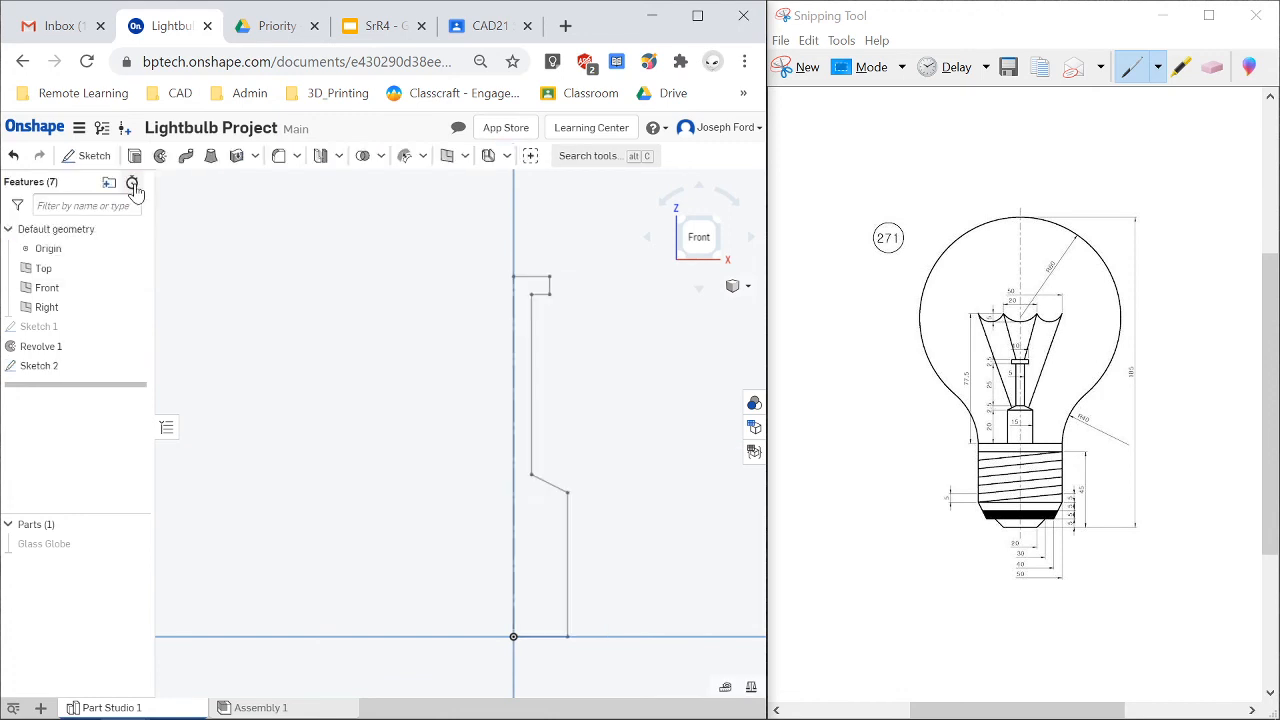
# Try to revolve the sketch about the construction line, then delete the failed Revolve 2 feature.
pyautogui.click(160, 157)
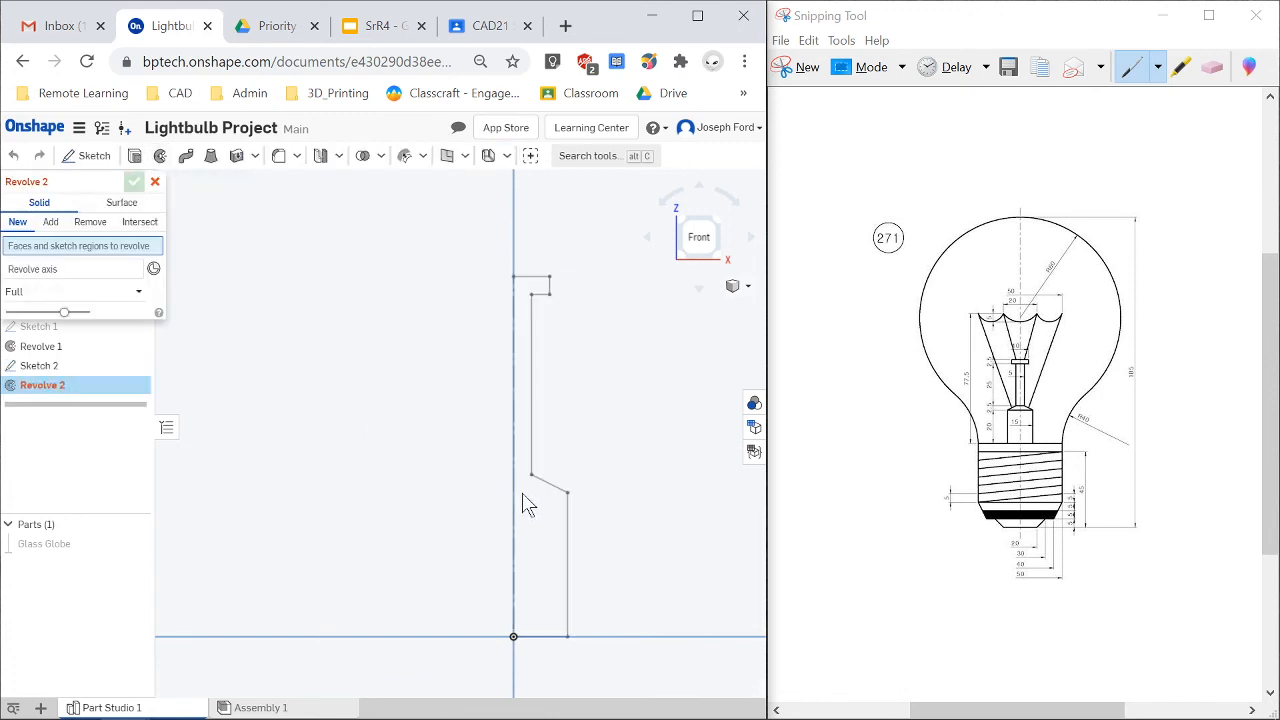
pyautogui.click(33, 270)
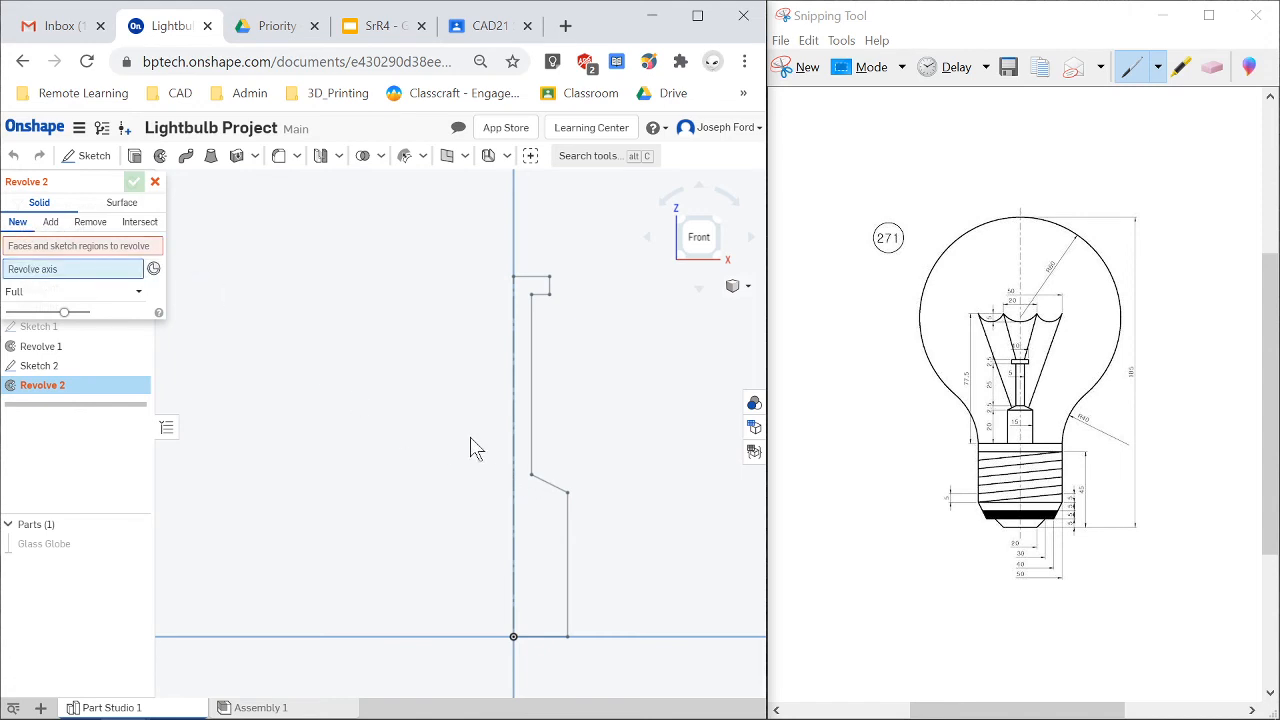
pyautogui.click(518, 452)
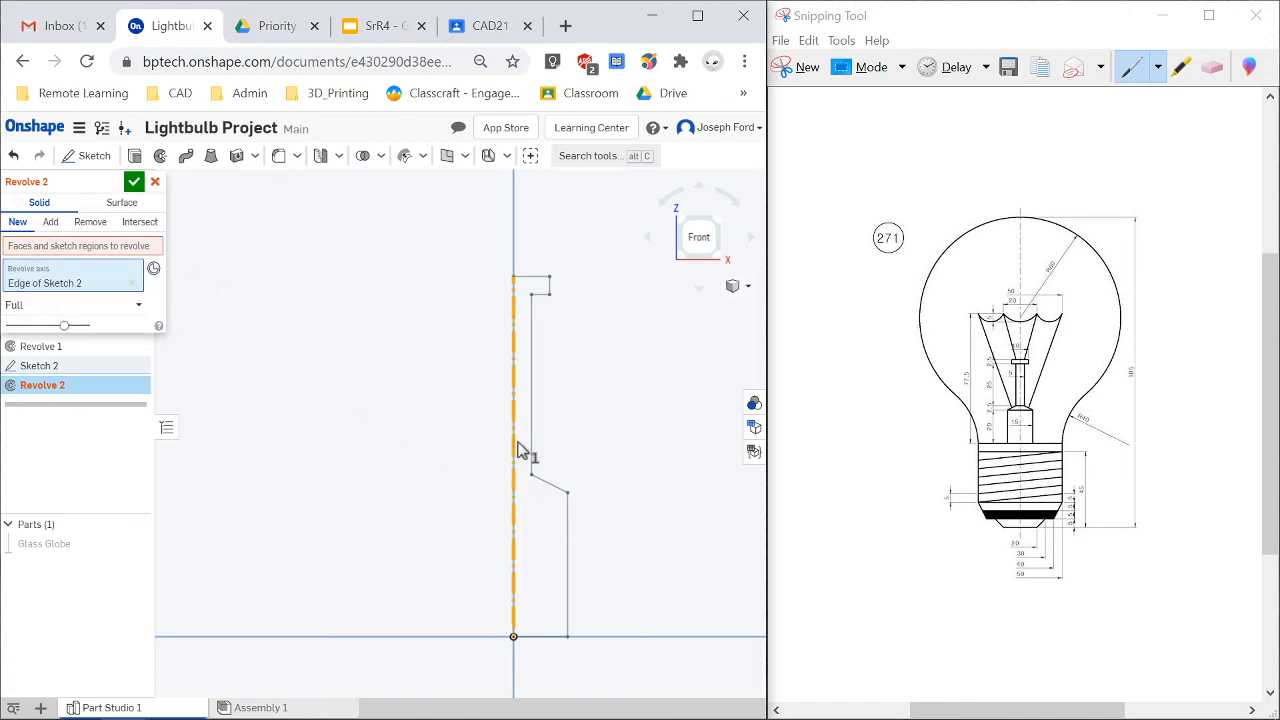
pyautogui.click(64, 247)
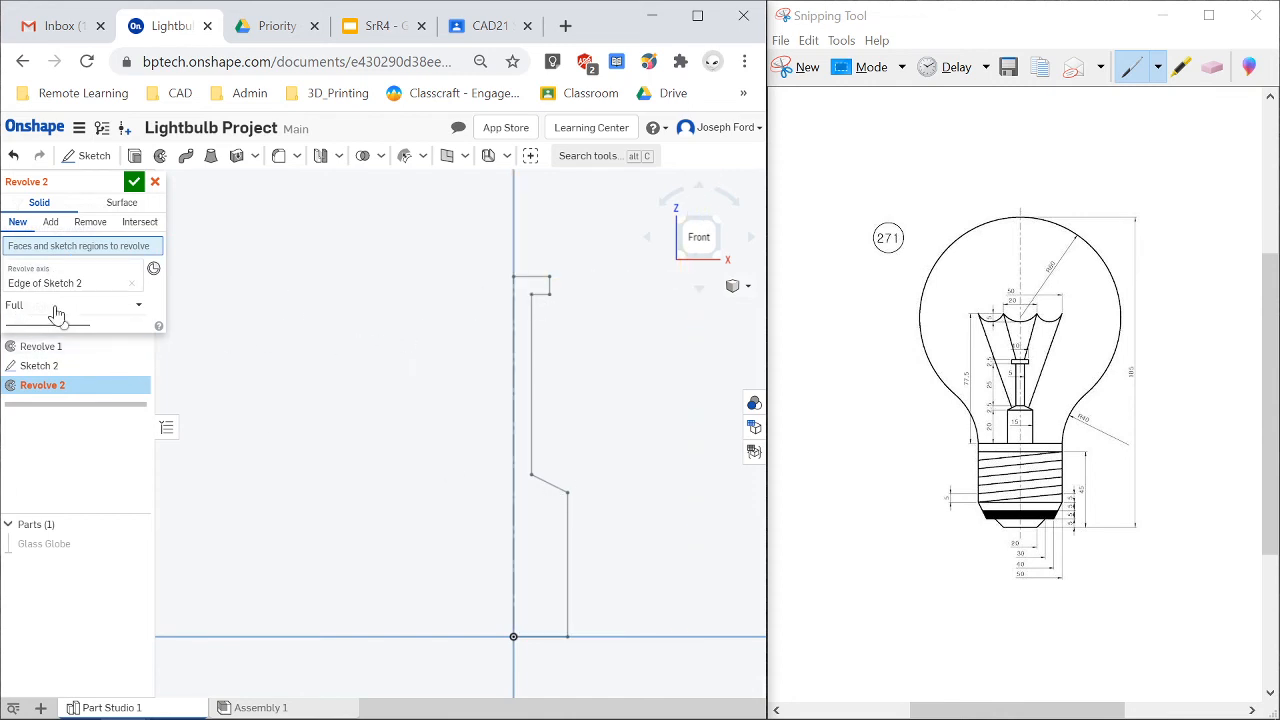
pyautogui.click(156, 182)
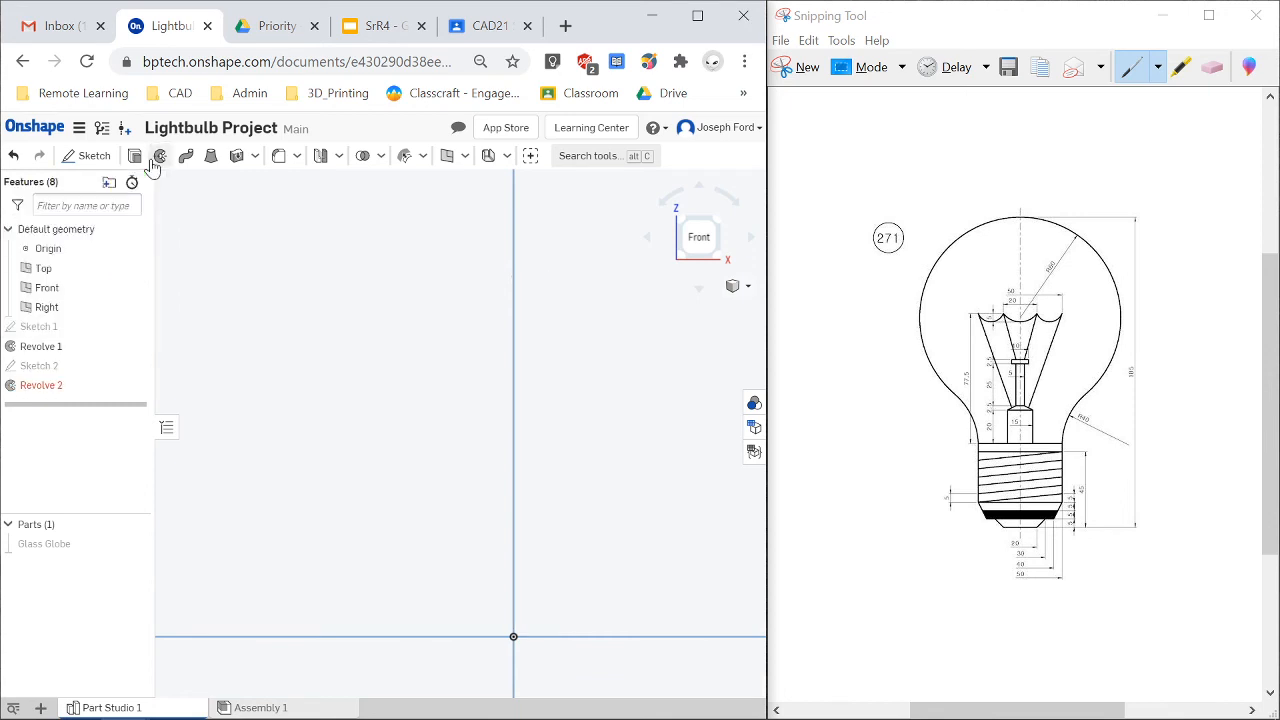
pyautogui.click(160, 156)
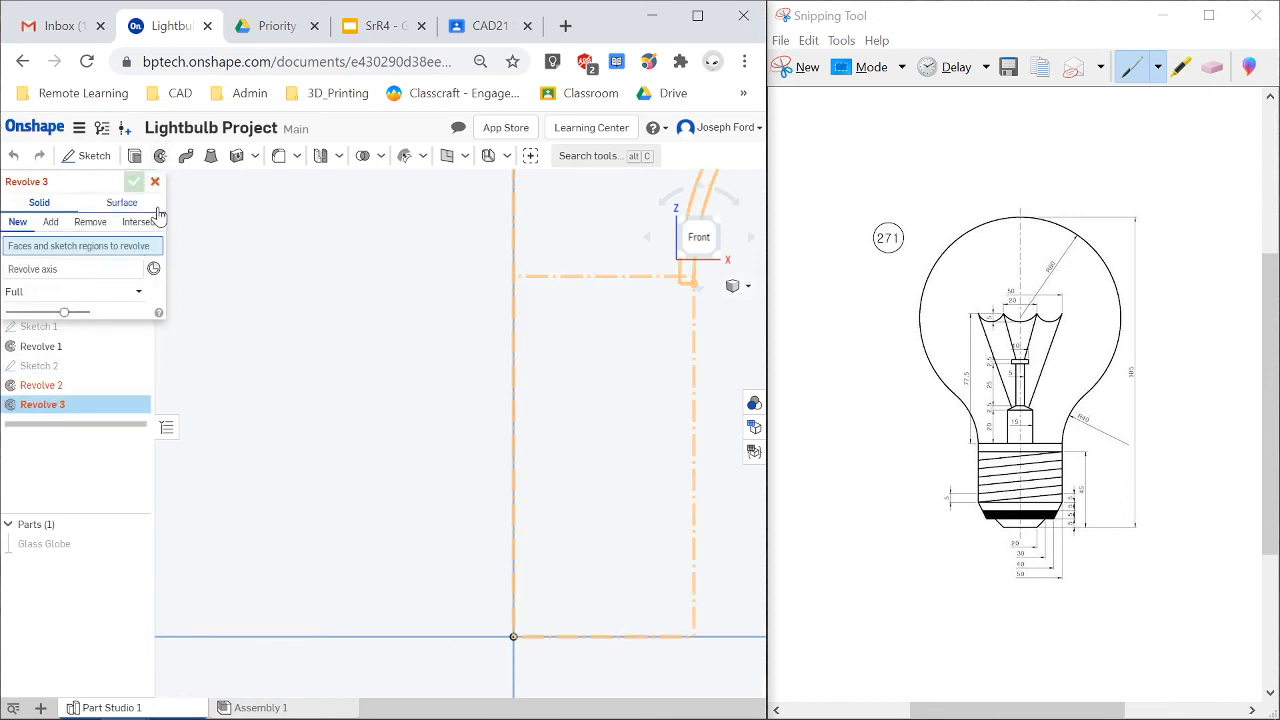
pyautogui.click(155, 182)
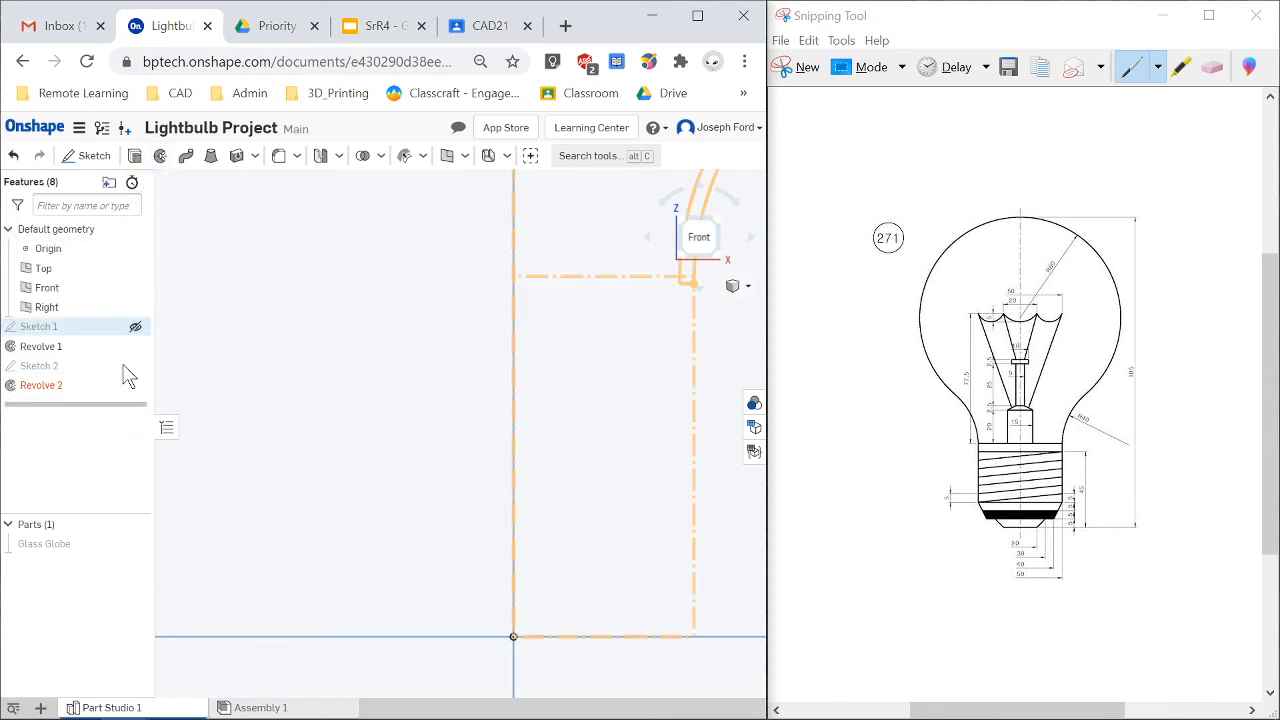
pyautogui.click(35, 390)
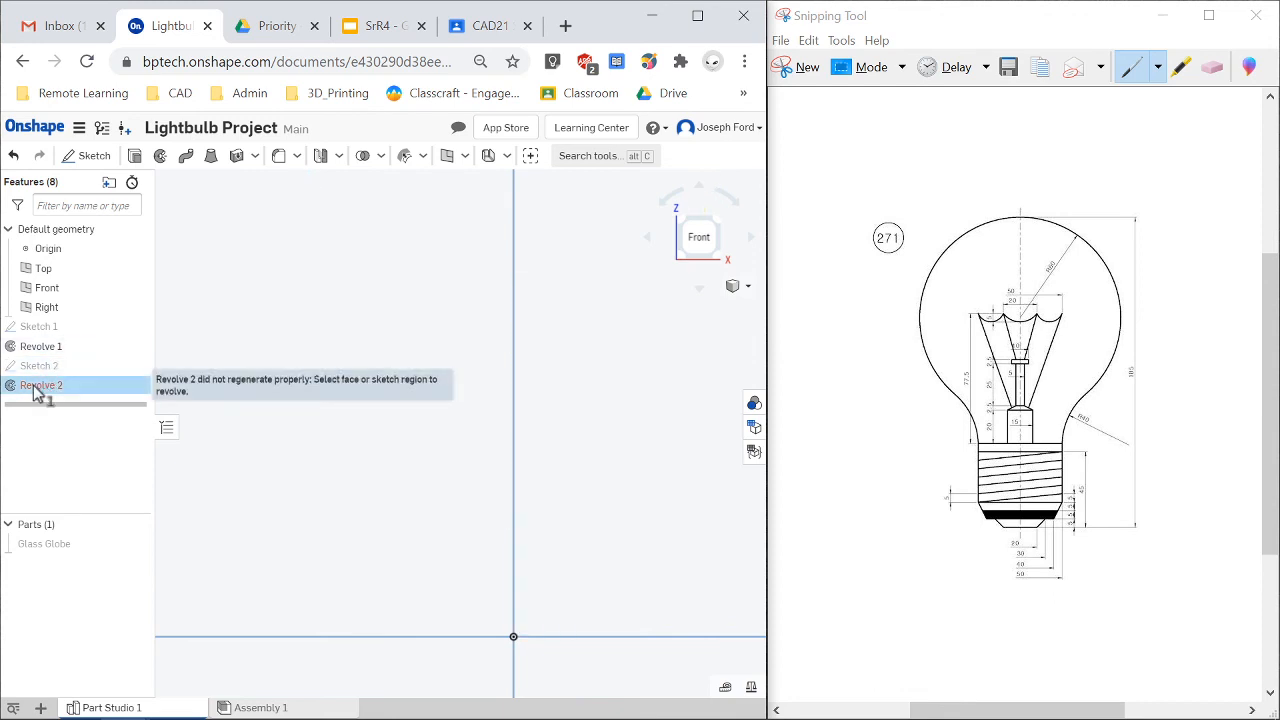
pyautogui.press('Delete')
# Edit Sketch 2 and draw a line along the construction line from the top corner to the origin, closing the profile.
pyautogui.click(36, 369)
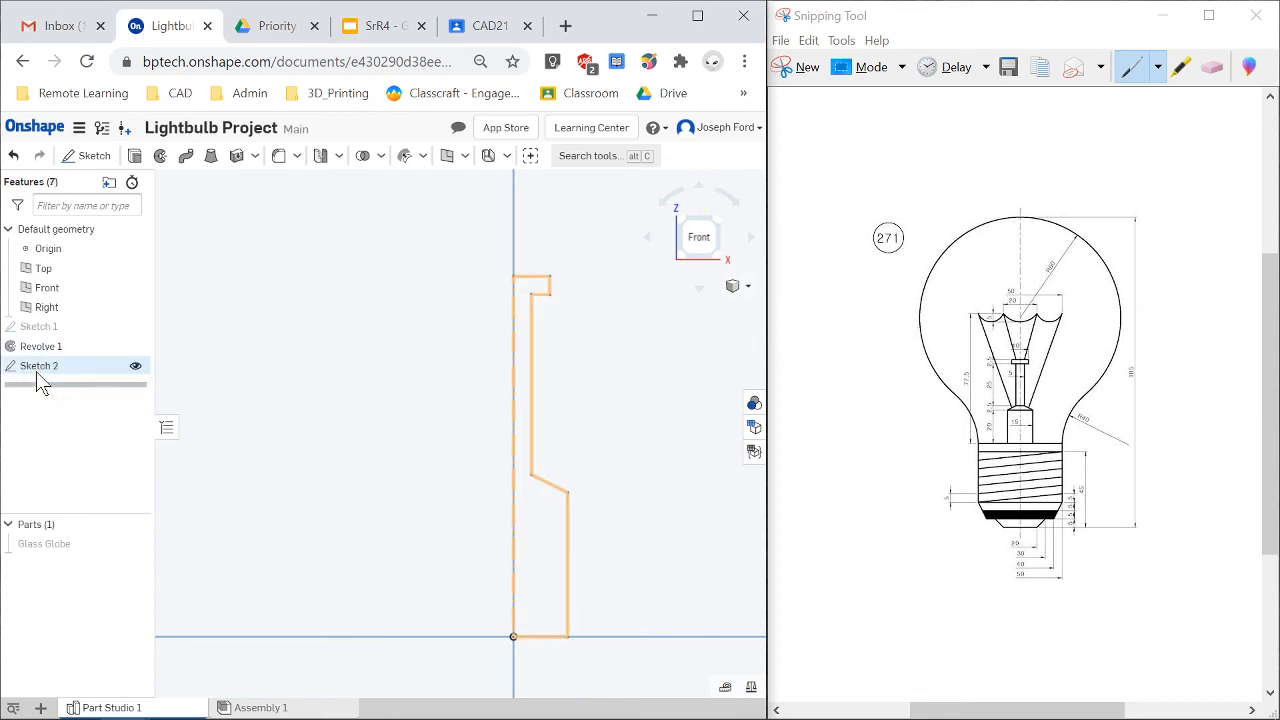
pyautogui.rightClick(66, 380)
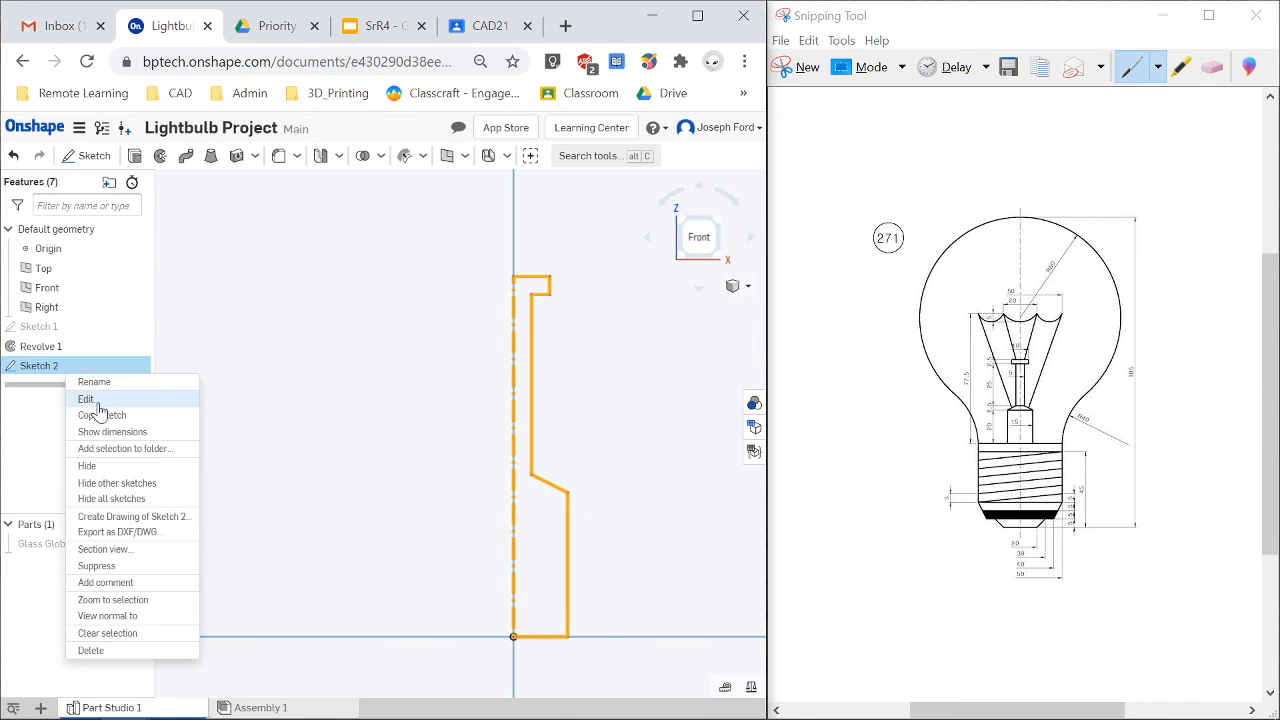
pyautogui.click(95, 404)
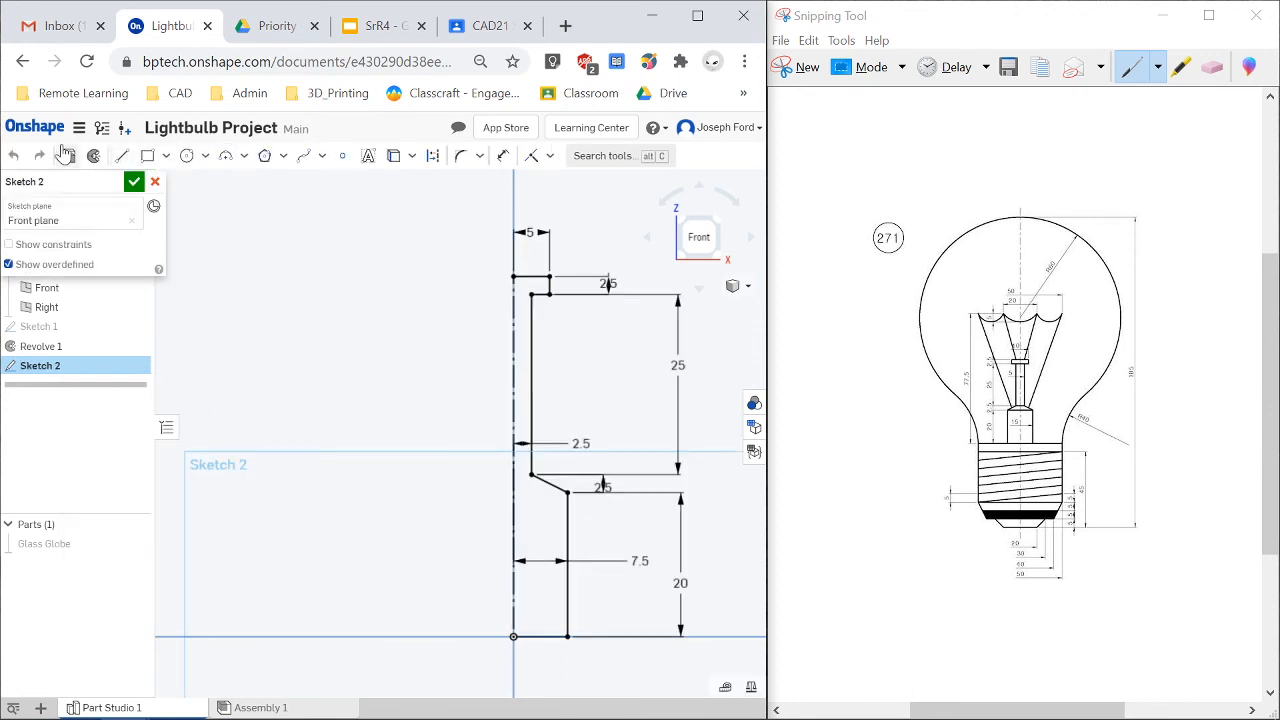
pyautogui.click(122, 160)
pyautogui.click(513, 276)
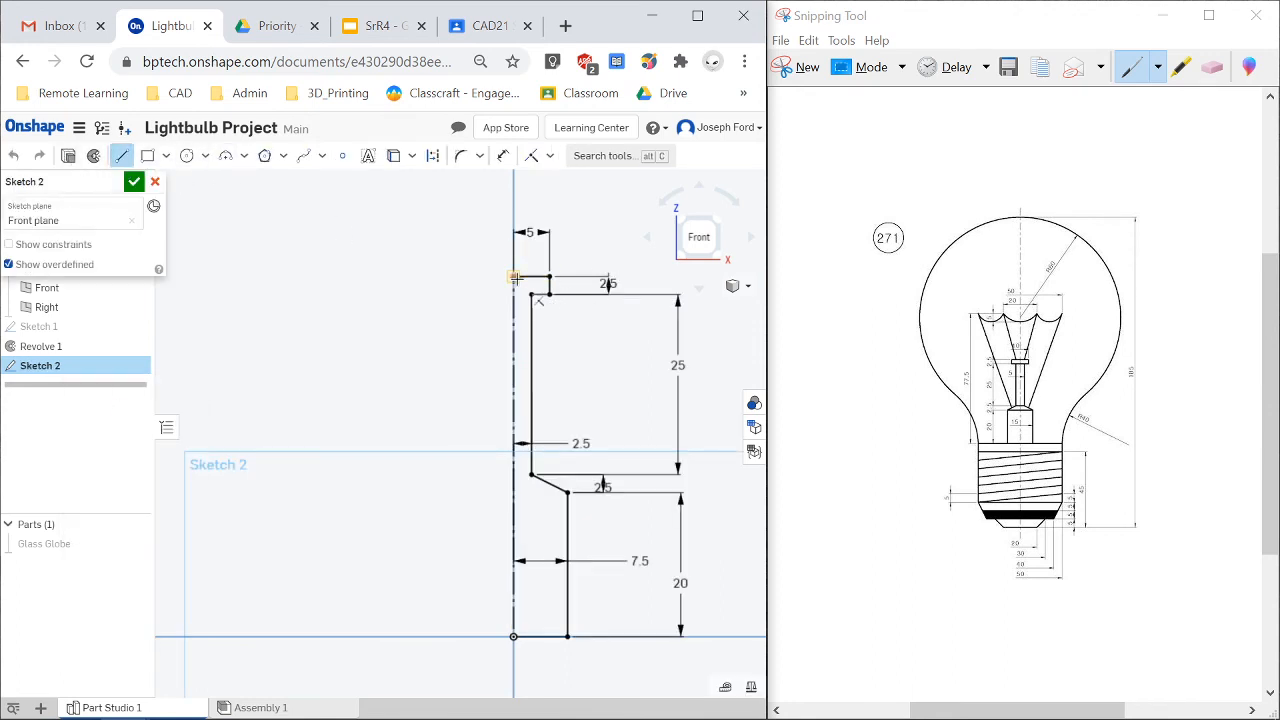
pyautogui.click(513, 636)
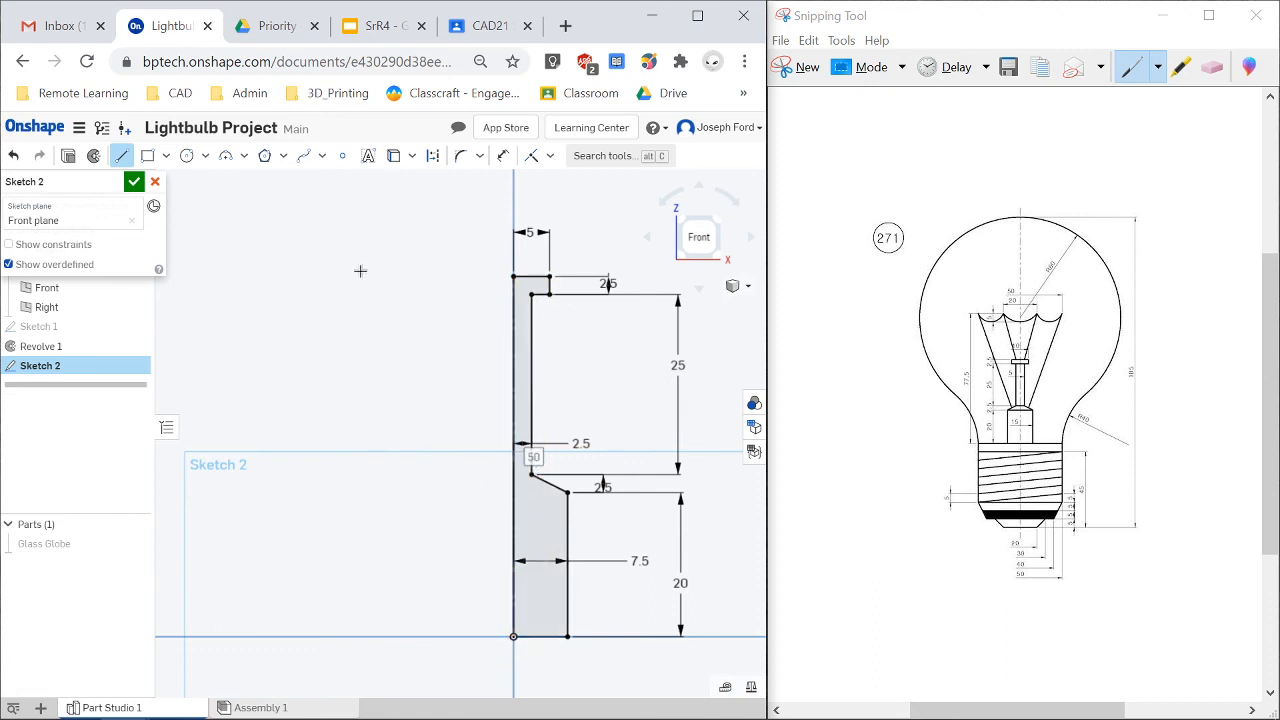
# Revolve the closed profile of Sketch 2 a full turn about the vertical axis line as a new part.
pyautogui.click(97, 157)
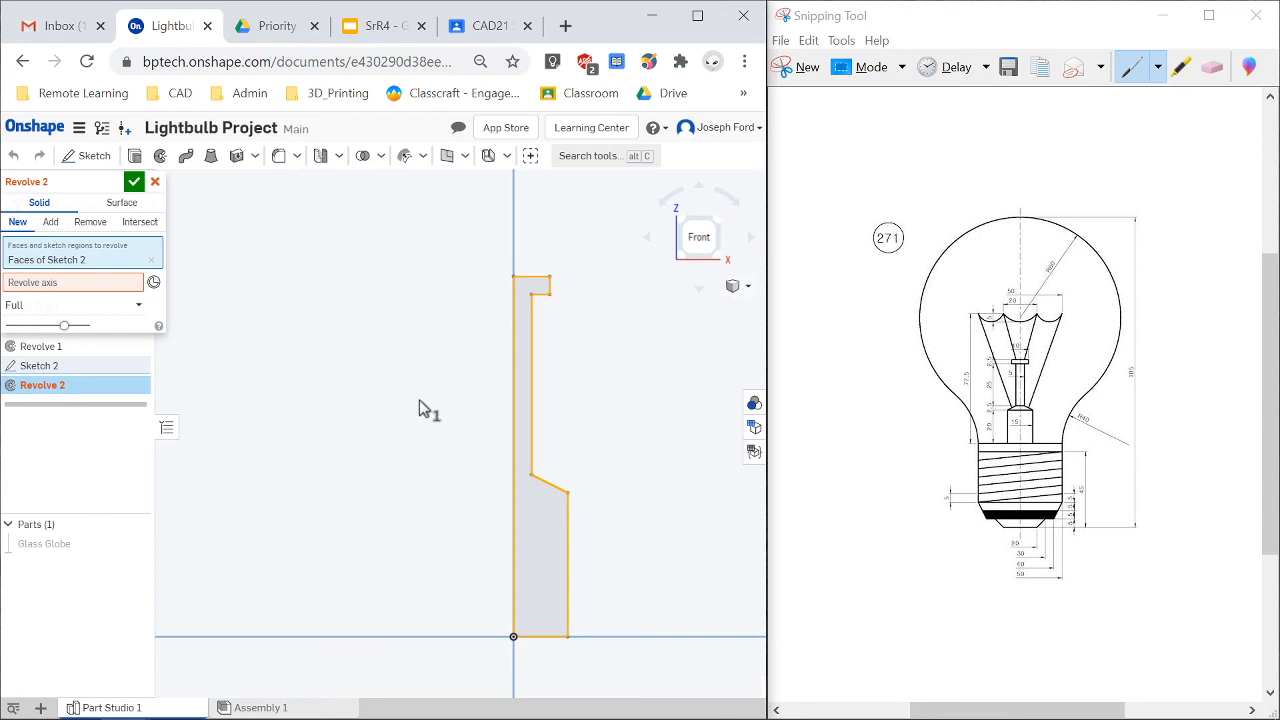
pyautogui.click(89, 283)
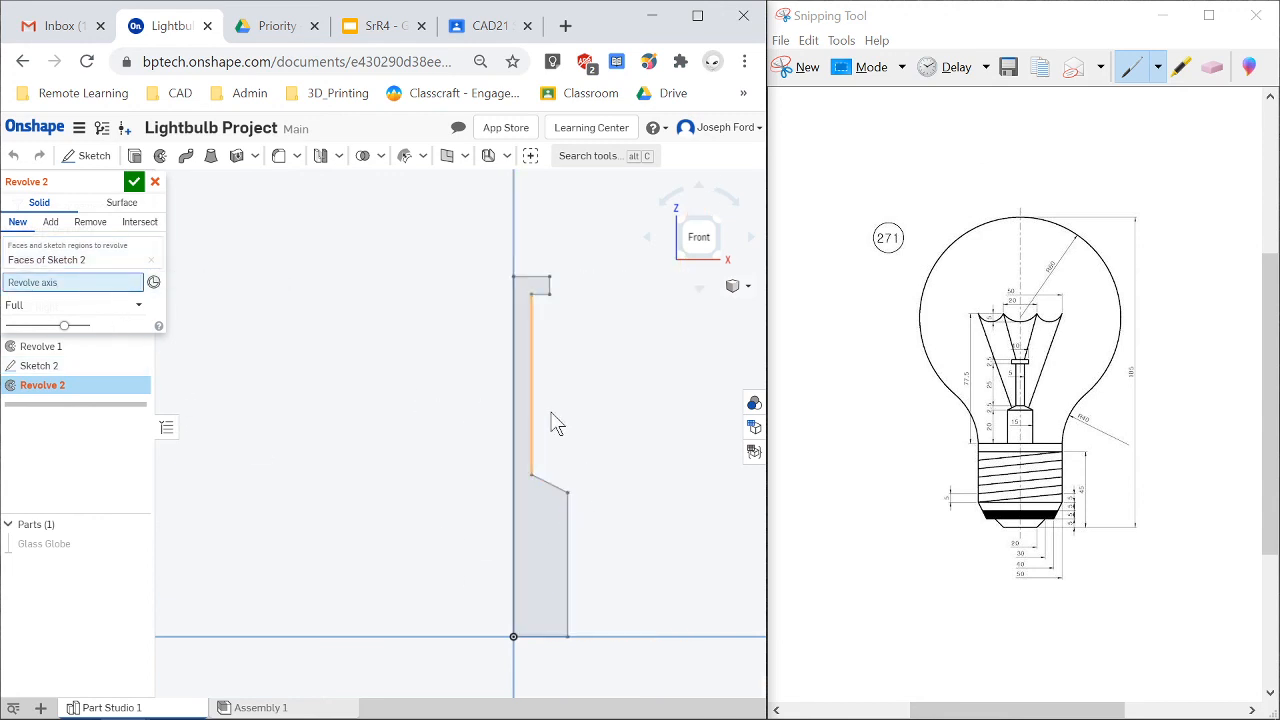
pyautogui.click(515, 450)
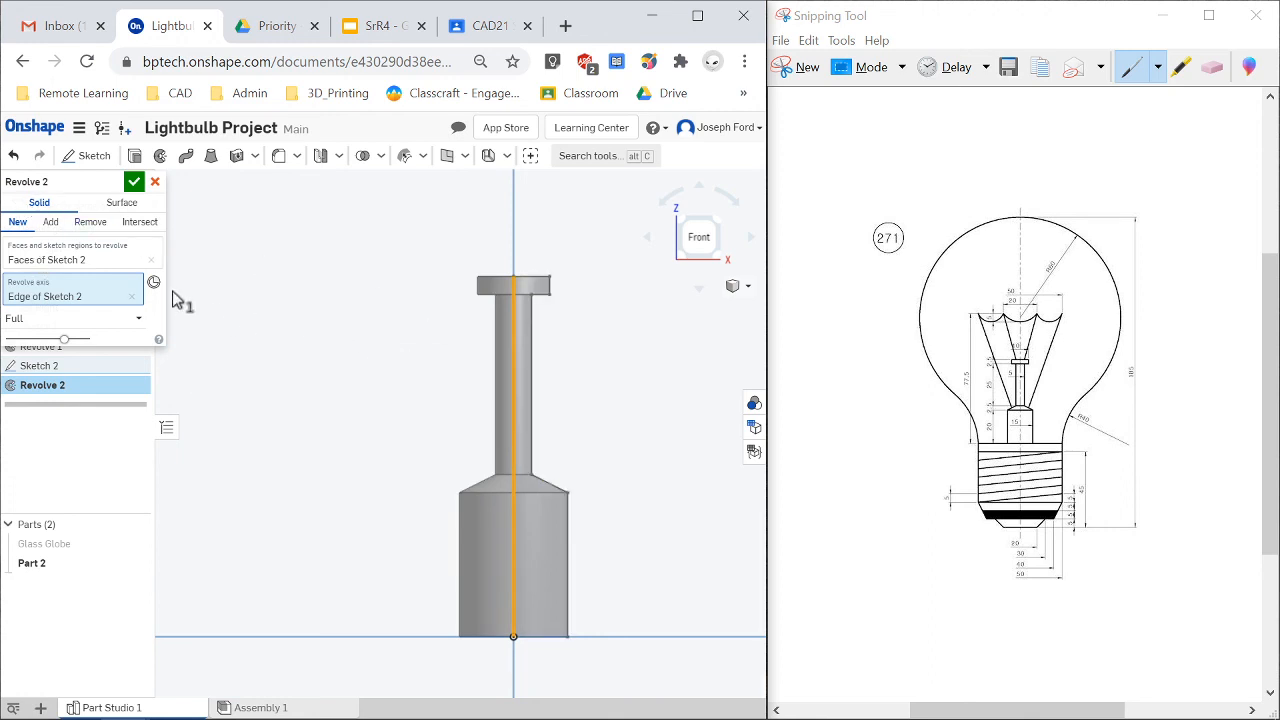
pyautogui.click(134, 182)
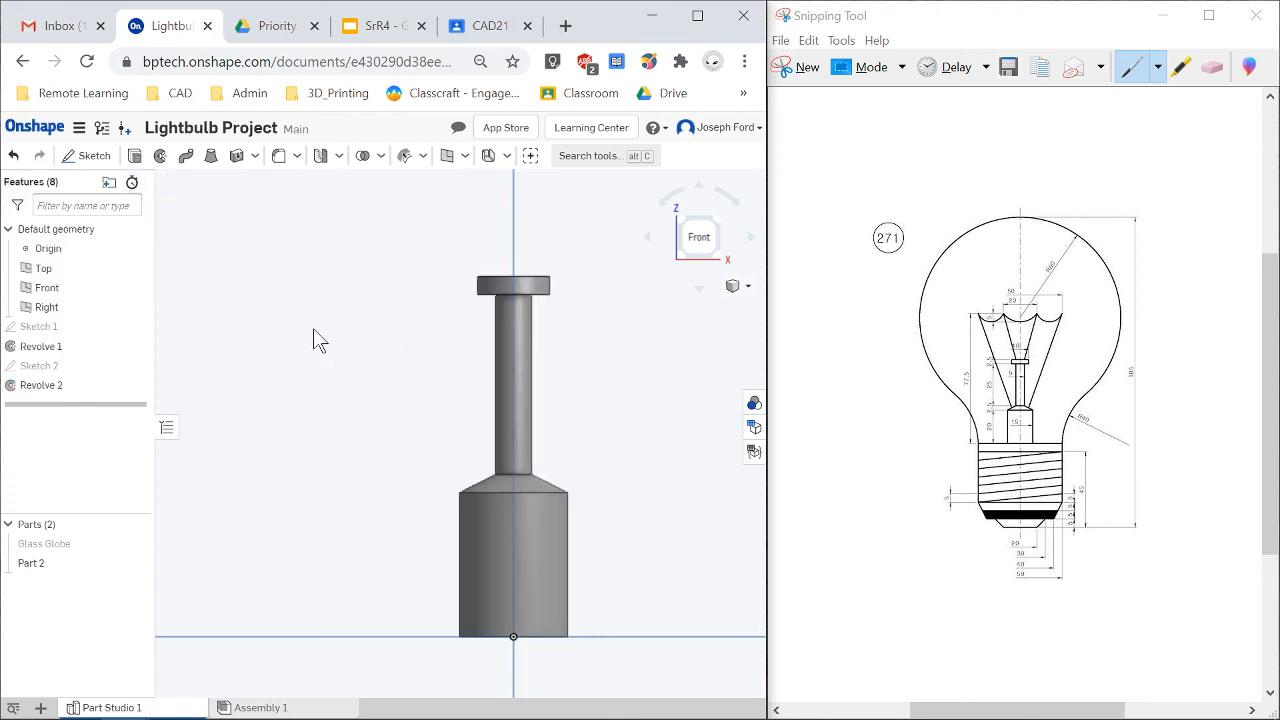
# Rename the new part to Internal Glass Support.
pyautogui.moveTo(353, 351)
pyautogui.mouseDown(button='right')
pyautogui.moveTo(354, 371)
pyautogui.moveTo(376, 364)
pyautogui.moveTo(386, 388)
pyautogui.moveTo(366, 352)
pyautogui.moveTo(350, 347)
pyautogui.moveTo(337, 382)
pyautogui.moveTo(348, 370)
pyautogui.mouseUp(button='right')
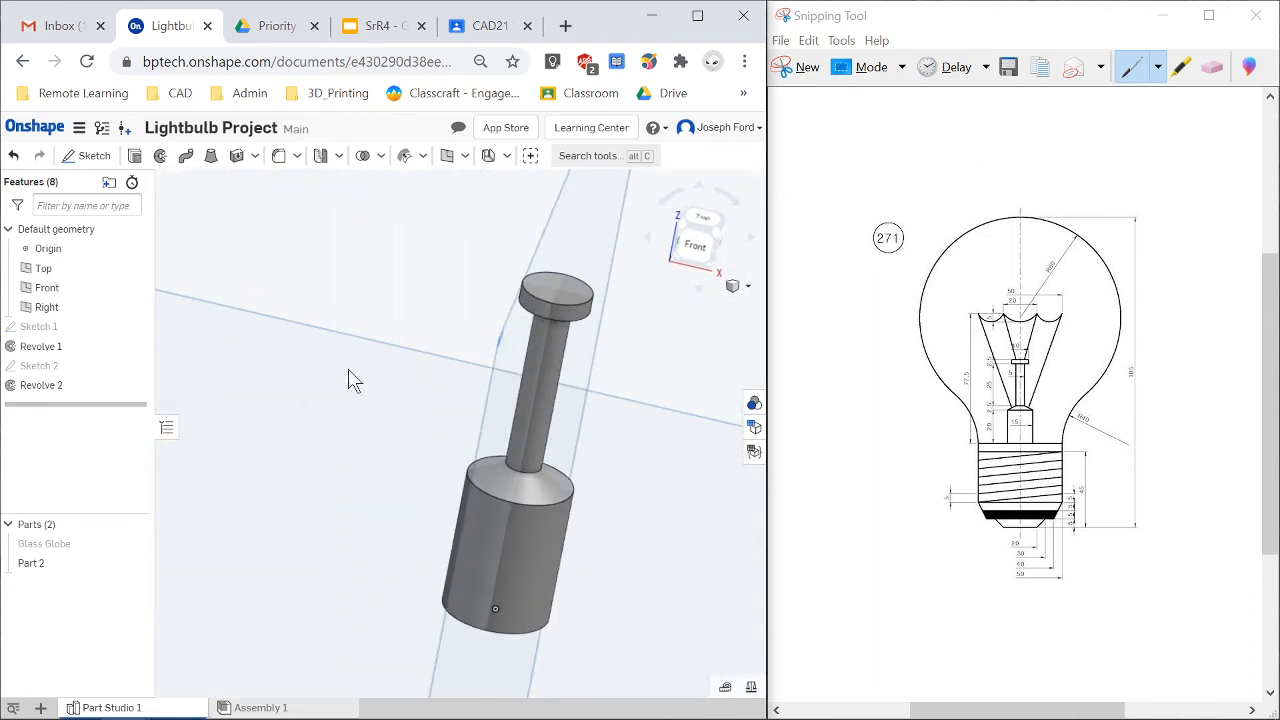
pyautogui.moveTo(648, 613); pyautogui.dragTo(530, 628, button='right')
pyautogui.click(30, 564)
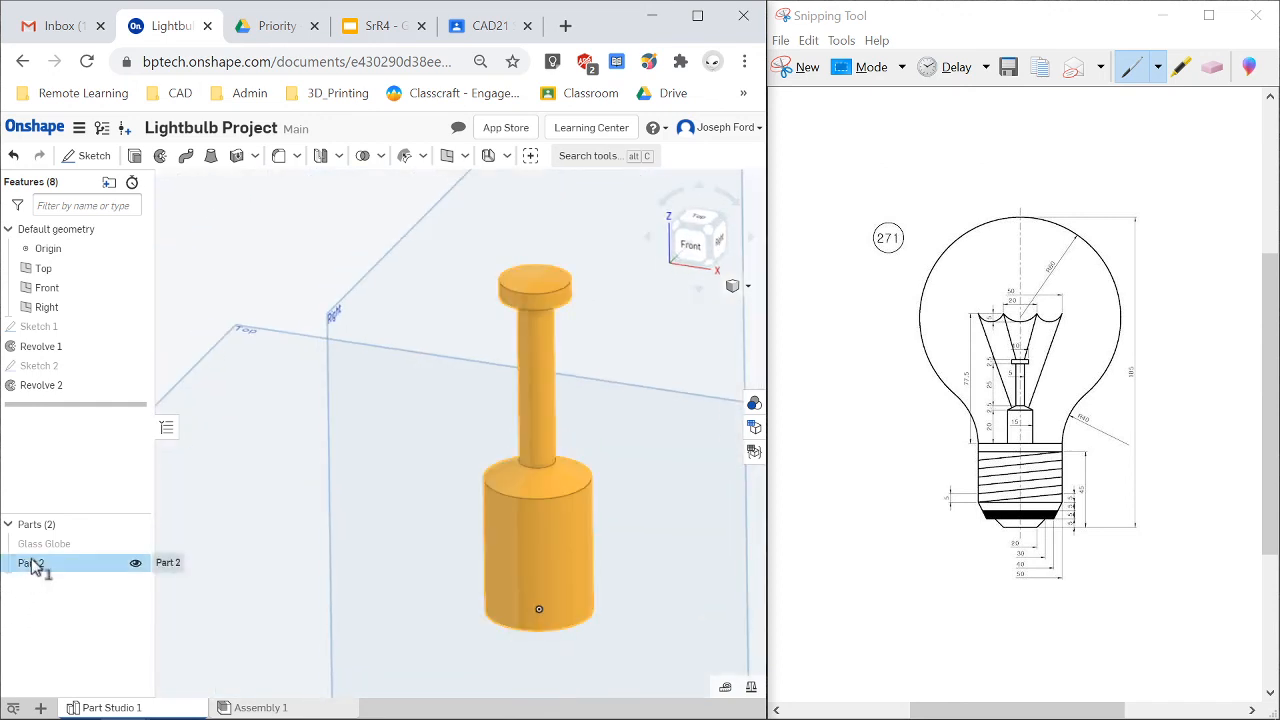
pyautogui.rightClick(33, 566)
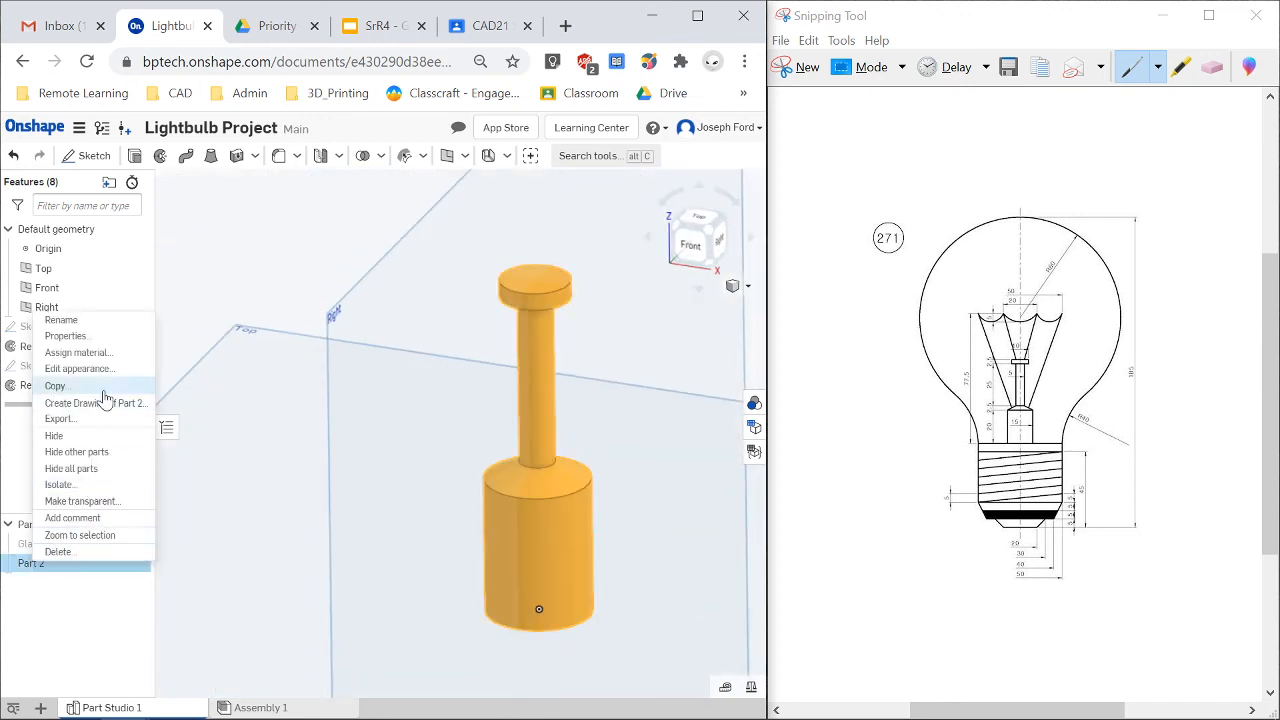
pyautogui.click(94, 321)
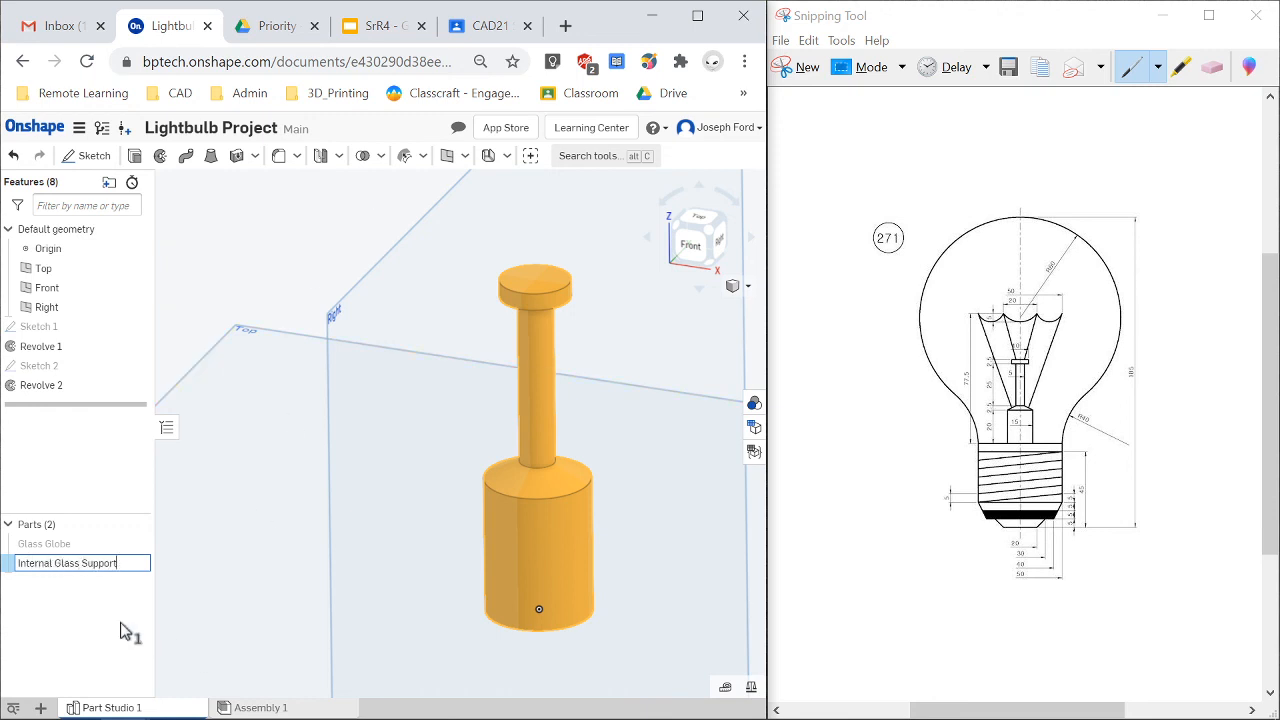
pyautogui.press('Return')
# Assign the Glass material to the Internal Glass Support part.
pyautogui.rightClick(88, 566)
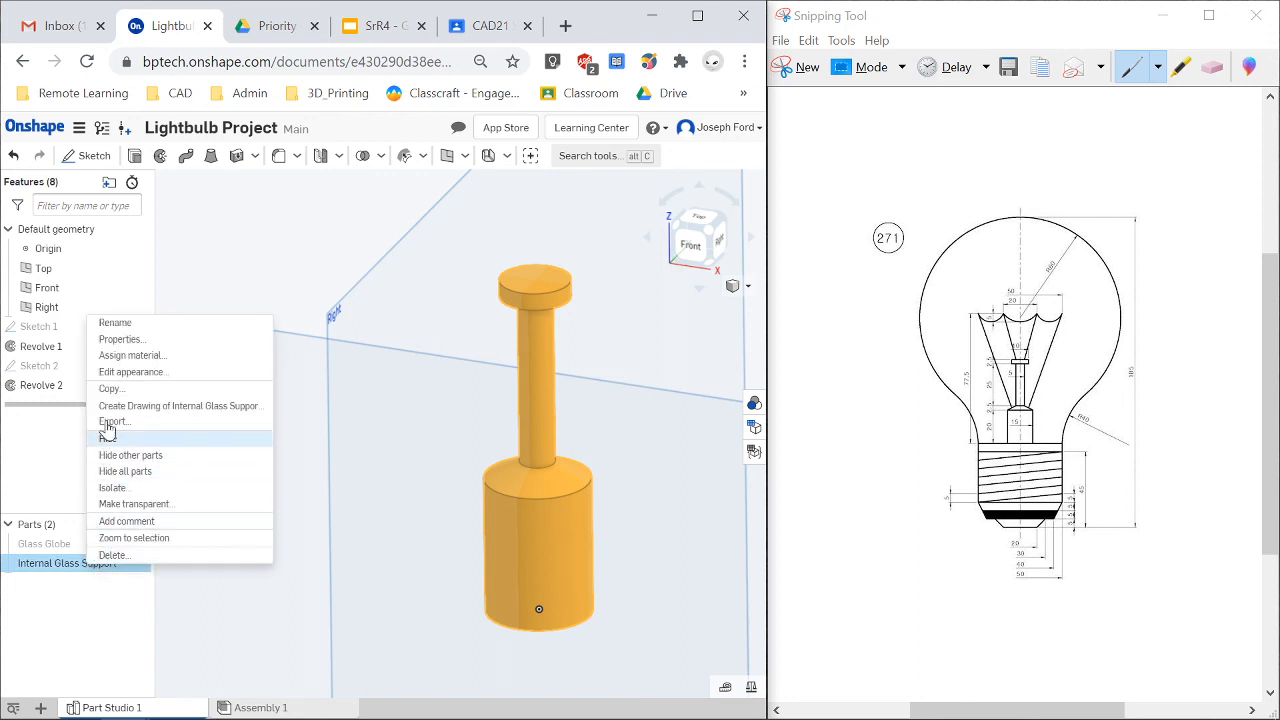
pyautogui.click(125, 355)
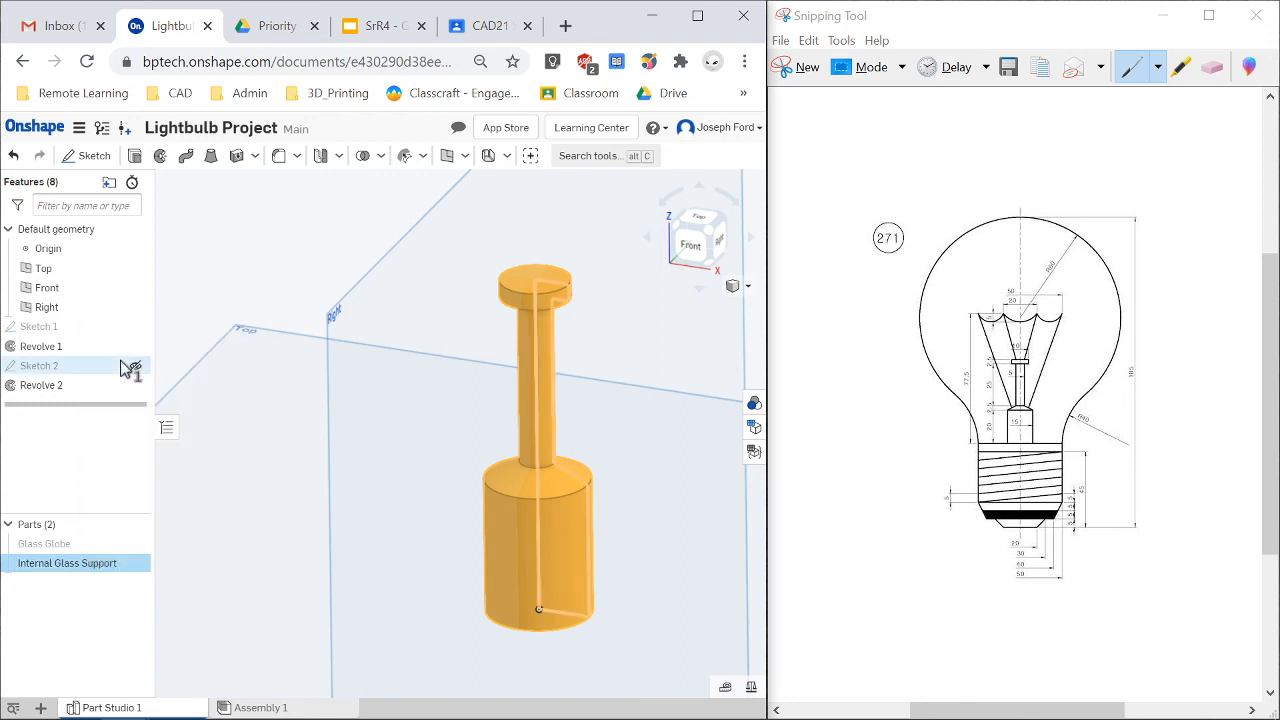
pyautogui.click(268, 629)
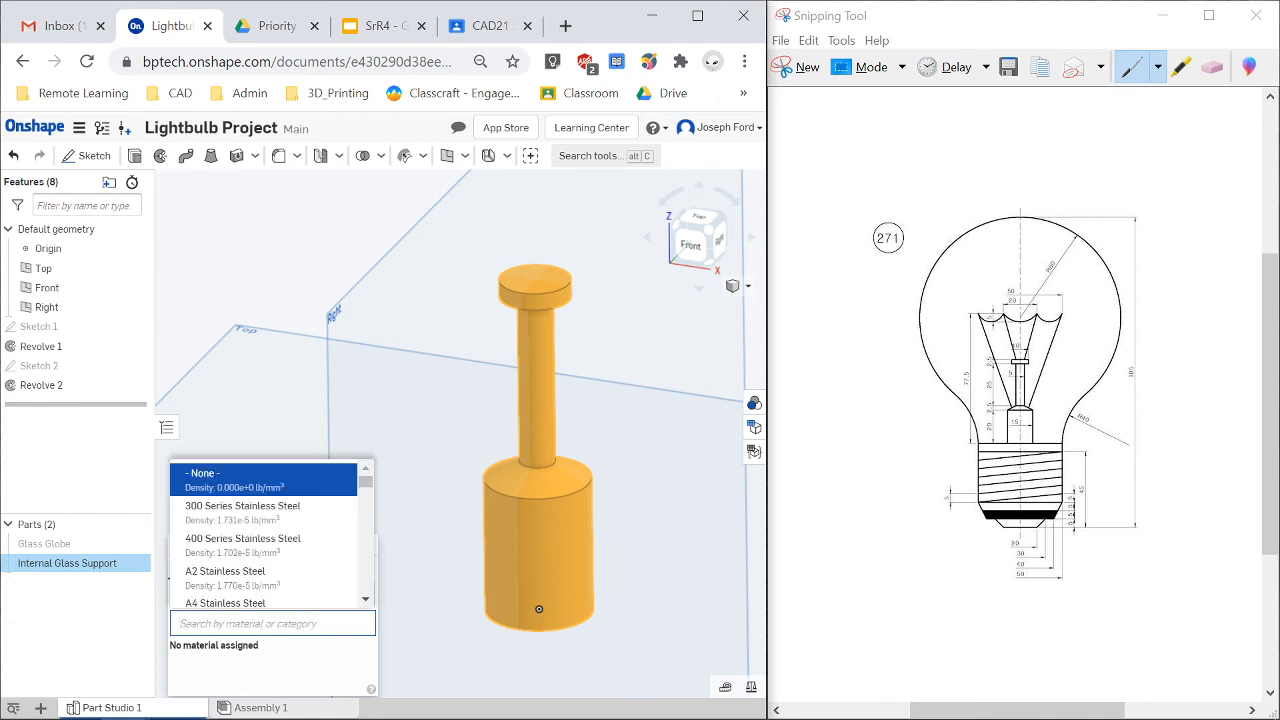
pyautogui.write('gl')
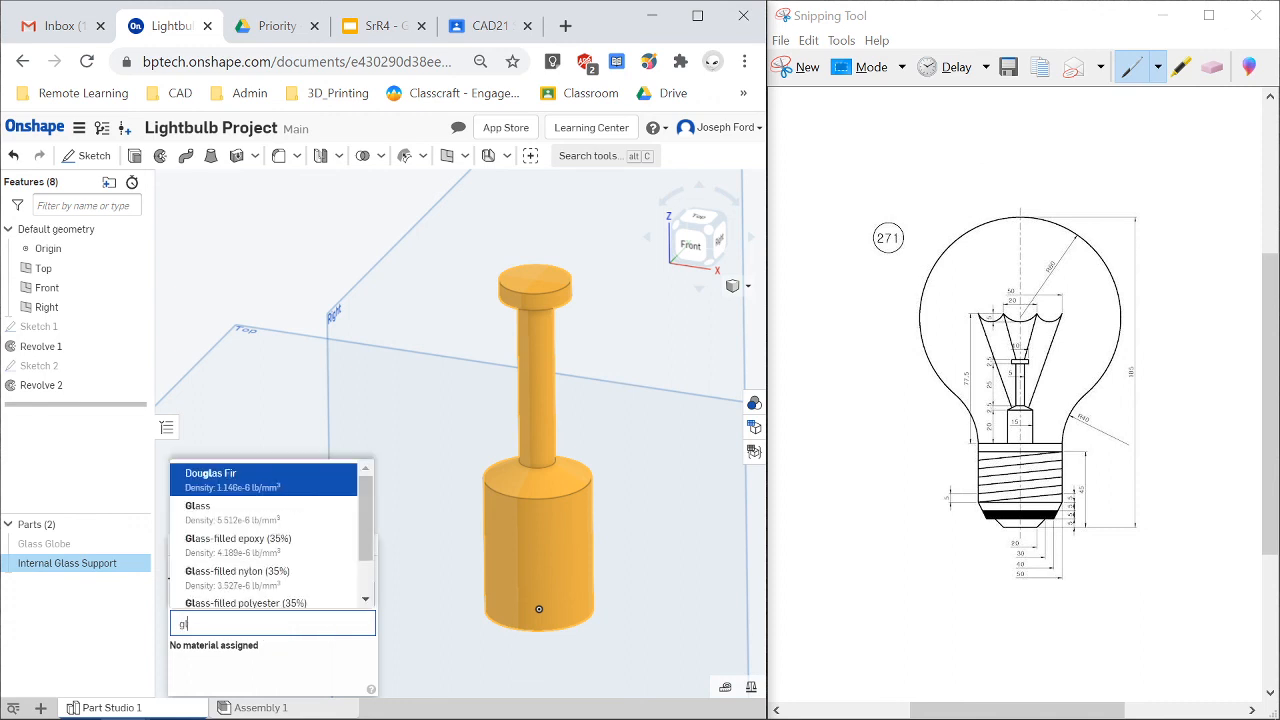
pyautogui.click(257, 516)
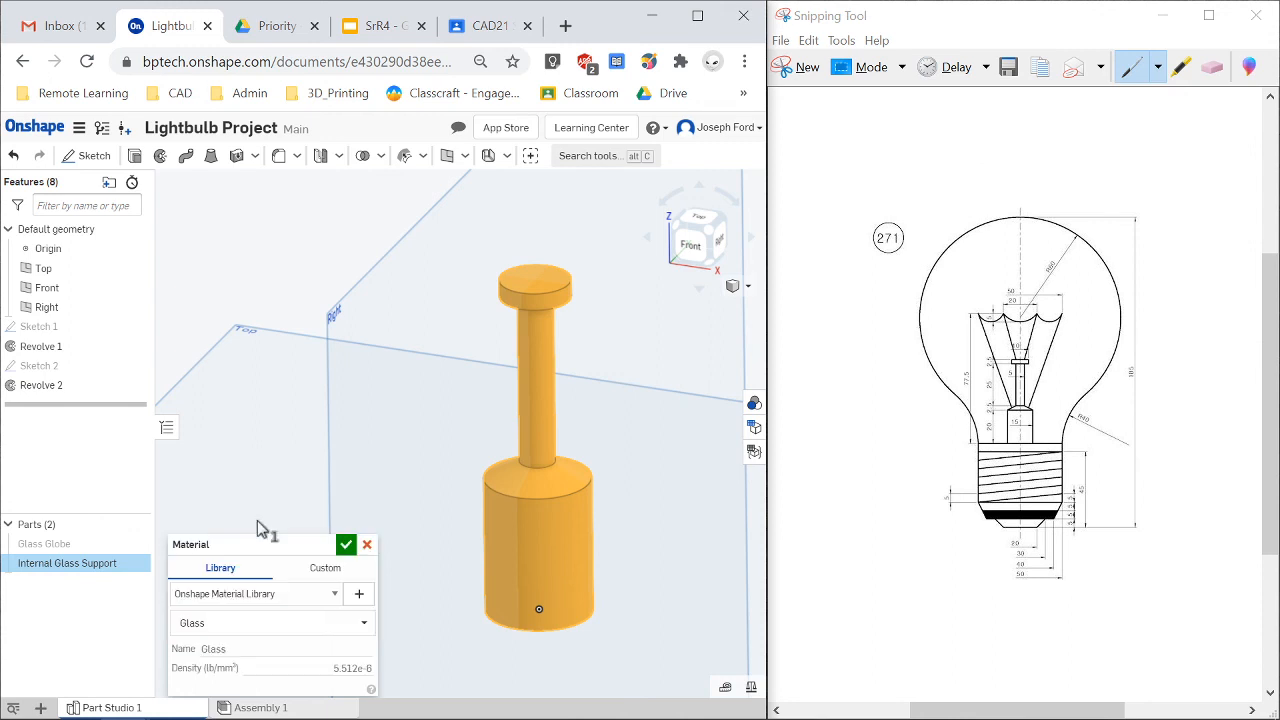
pyautogui.click(345, 545)
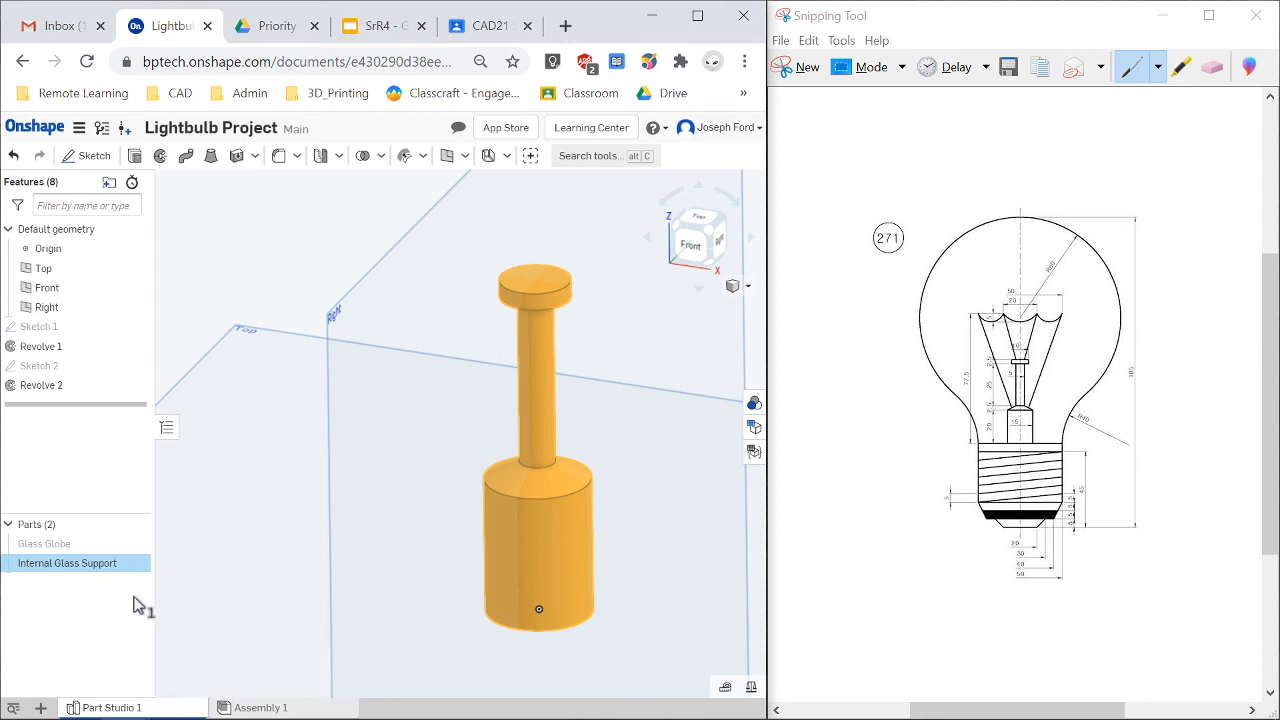
# Hide the Internal Glass Support part.
pyautogui.click(349, 426)
pyautogui.click(376, 448)
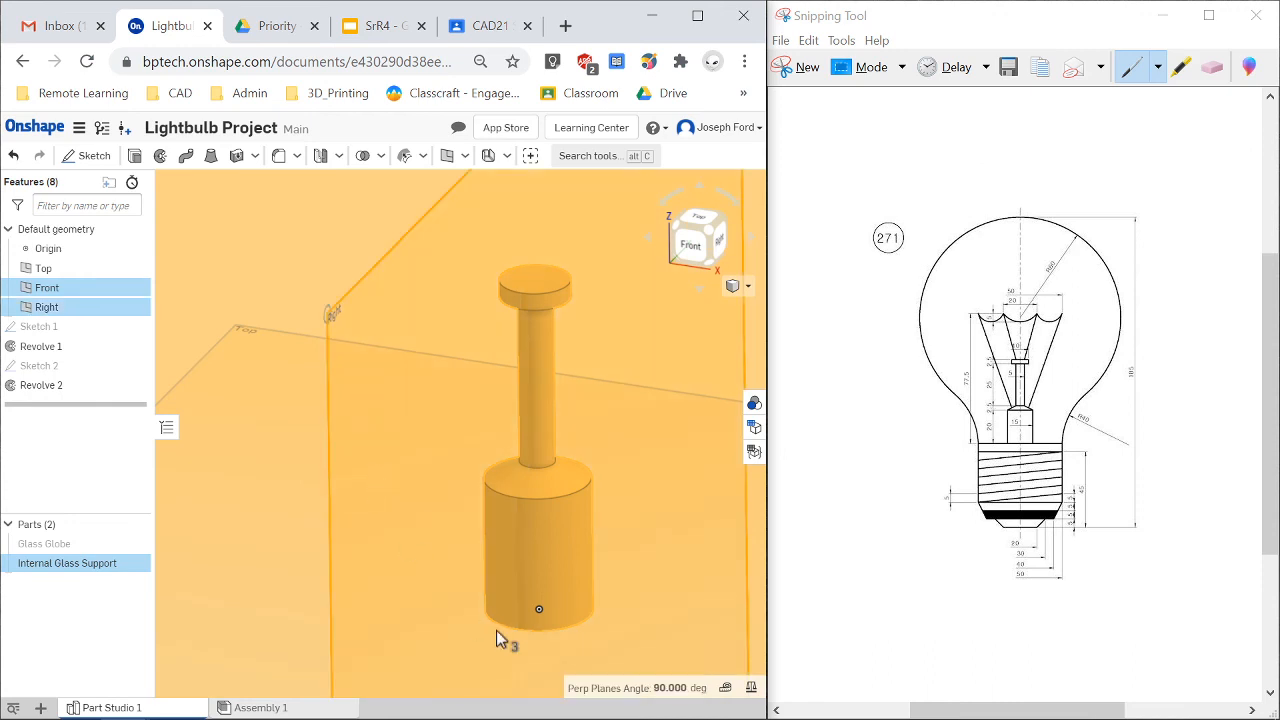
pyautogui.scroll(-5, 494, 620)
pyautogui.click(288, 476)
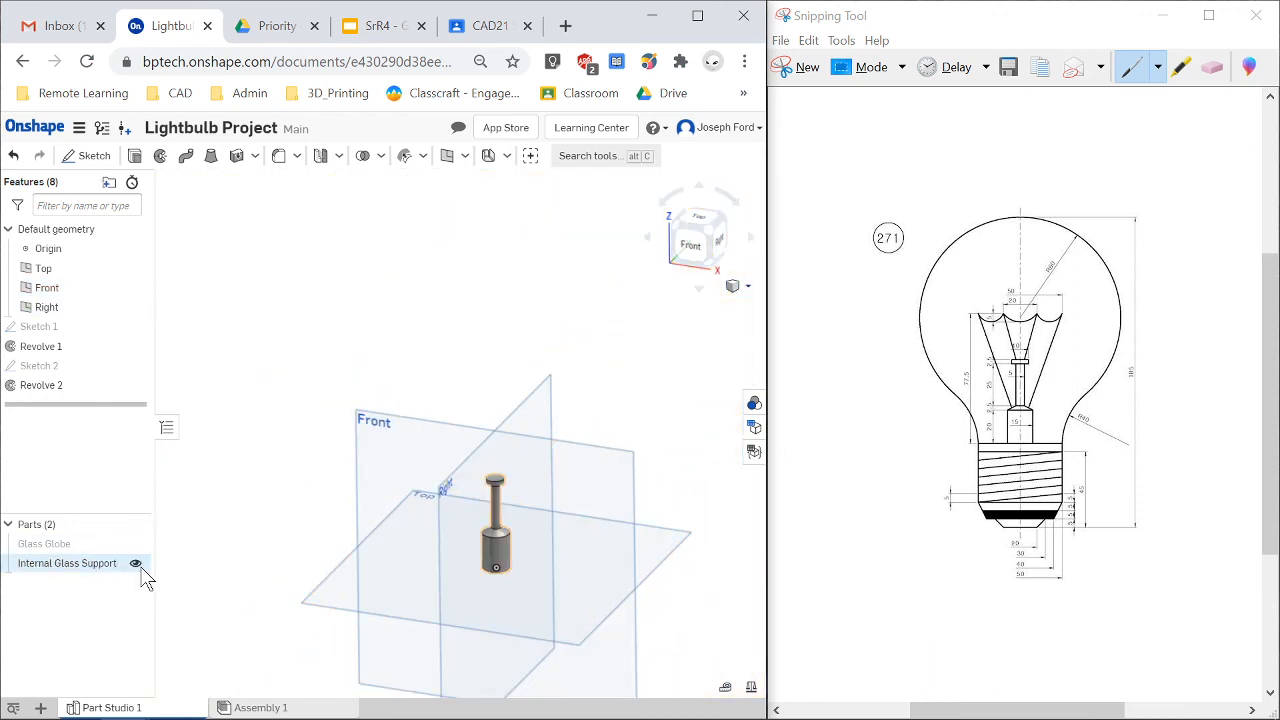
pyautogui.click(135, 563)
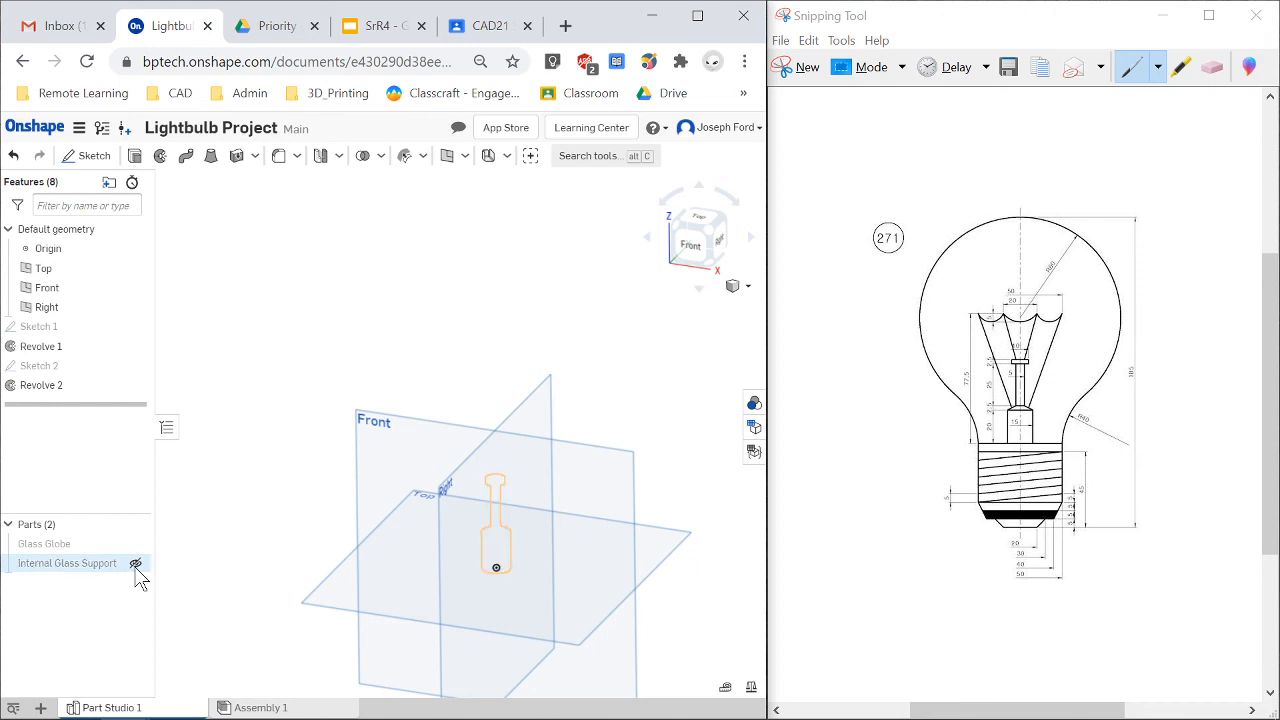